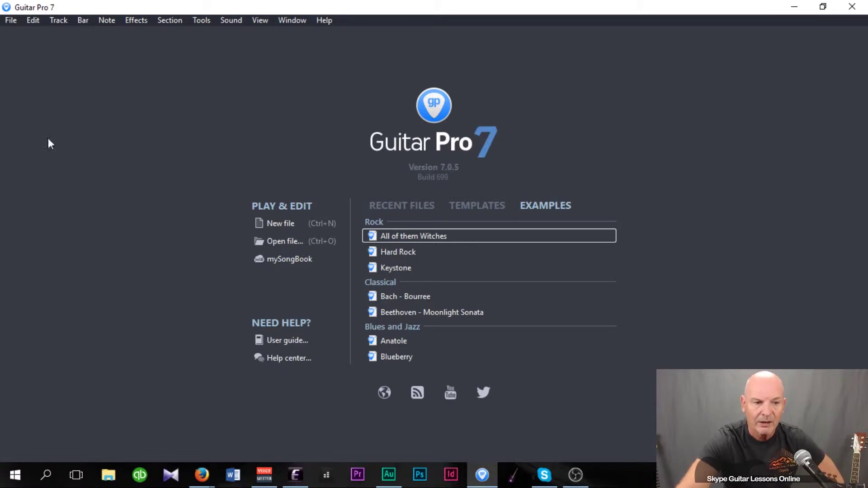
Create a new score with a Drumkit track and show the virtual instrument window below the staff.
left_click(10, 21)
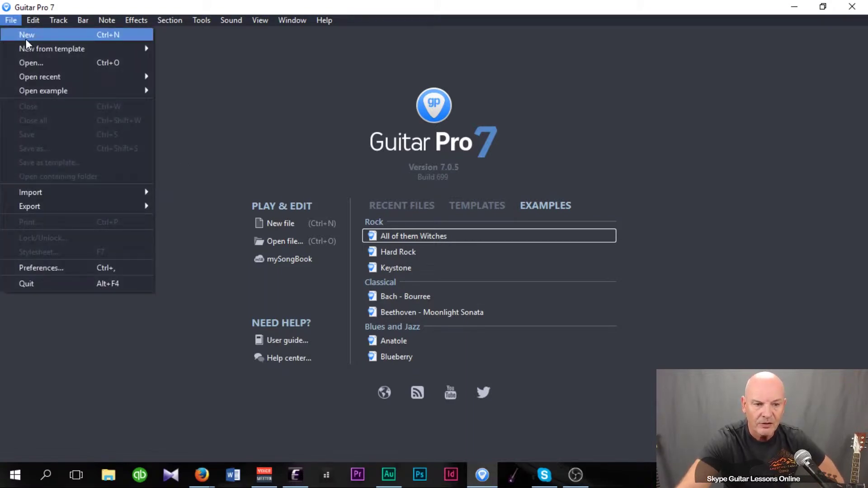
left_click(25, 38)
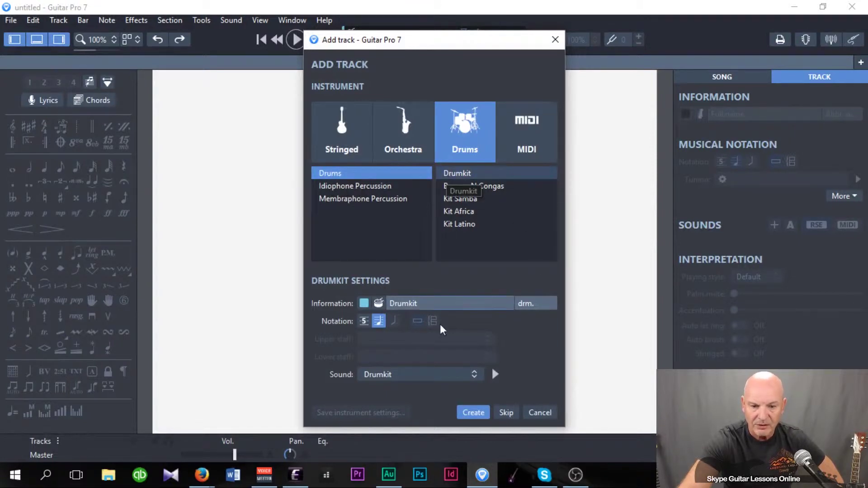
left_click(473, 412)
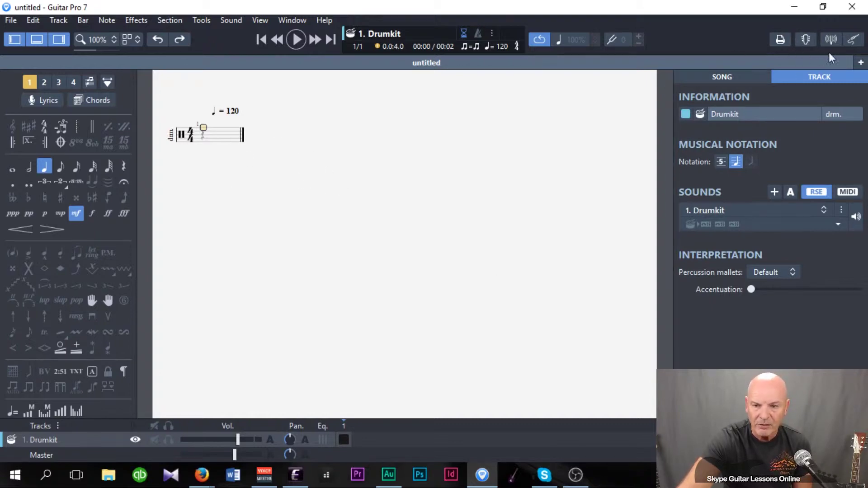
left_click(806, 39)
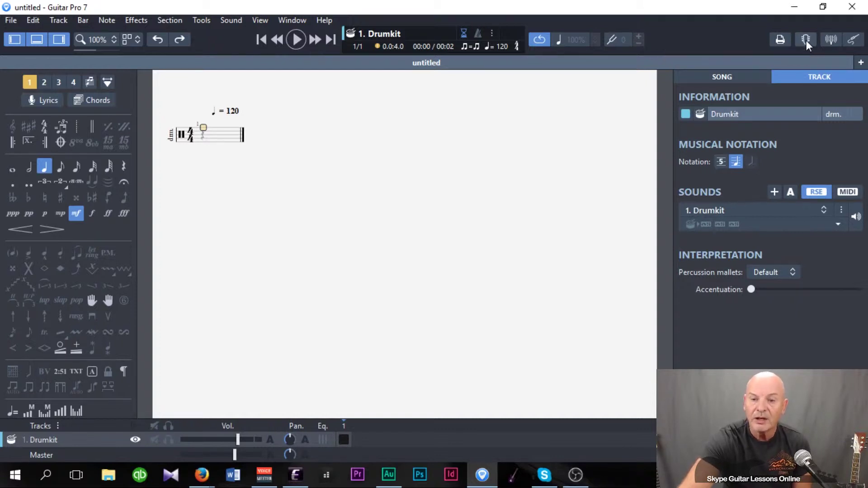
left_click_drag(281, 260, 316, 230)
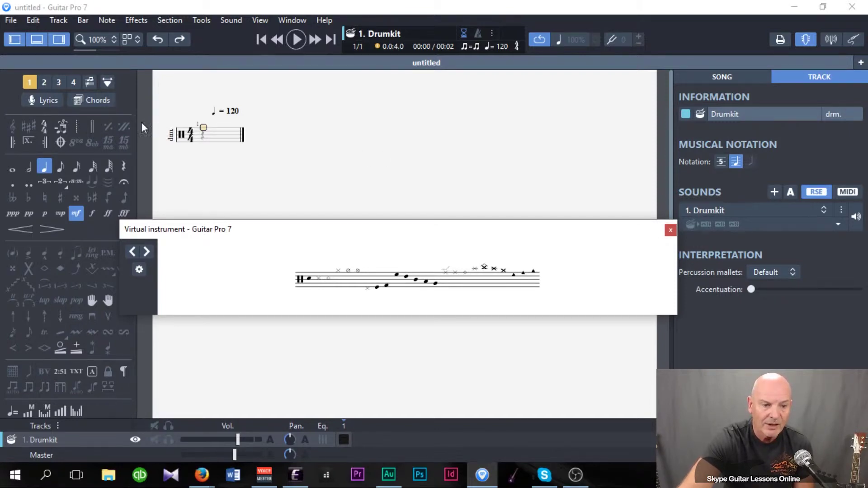
Fill the first bar with eight closed hi-hat hits as eighth notes.
left_click(60, 168)
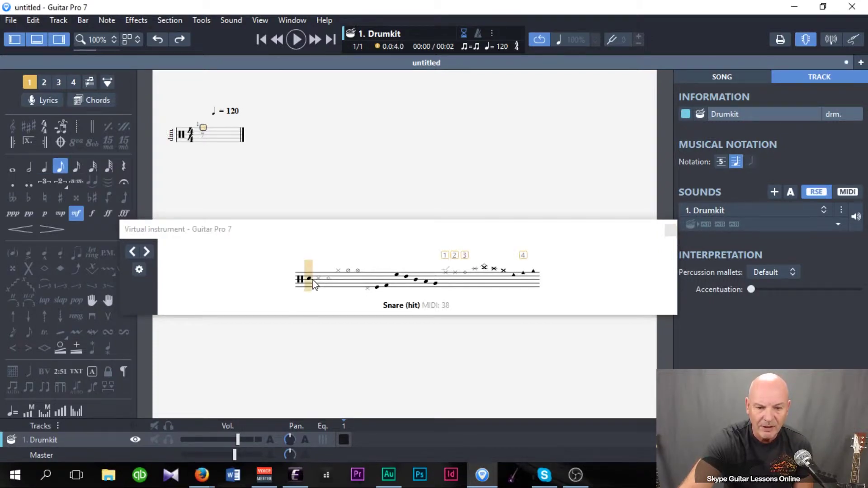
left_click(338, 270)
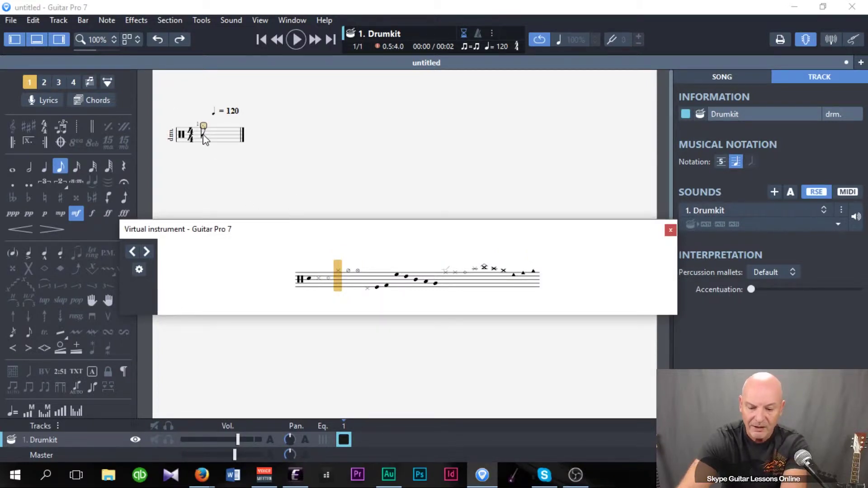
key("Right")
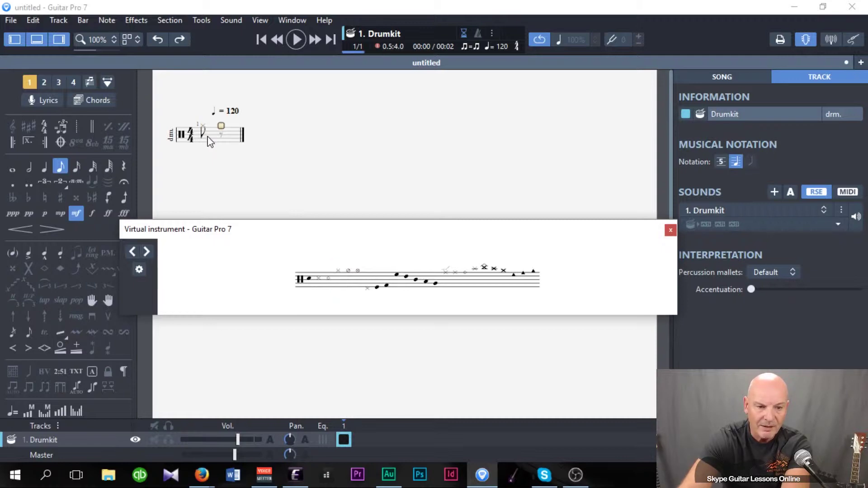
left_click(340, 271)
left_click(340, 270)
left_click(340, 270)
left_click(340, 270)
left_click(339, 271)
left_click(339, 270)
left_click(339, 271)
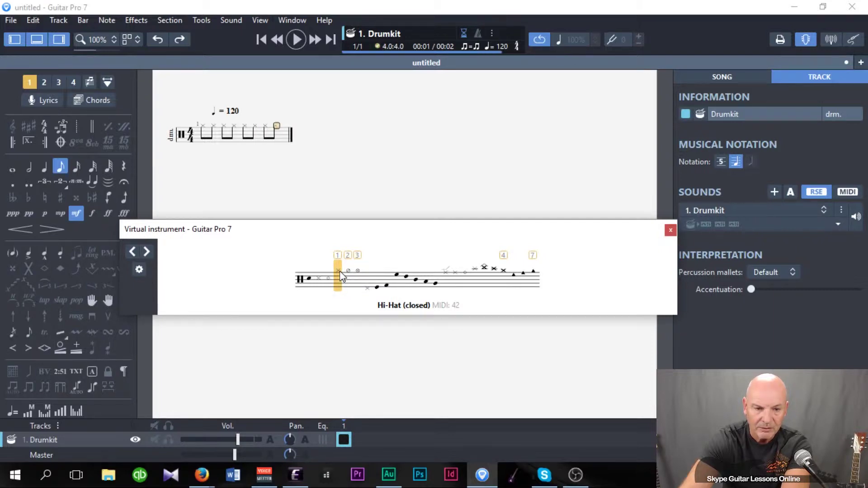
left_click(340, 271)
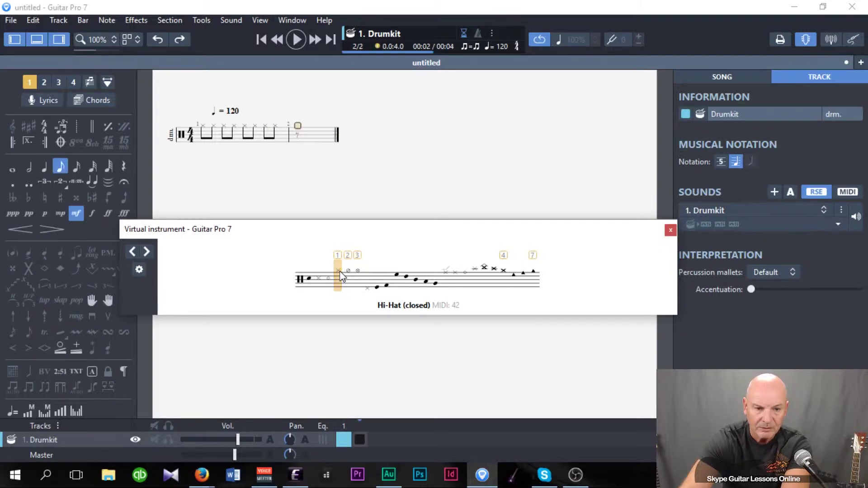
Play back the hi-hat pattern from the first beat, stopping after a listen.
left_click(206, 133)
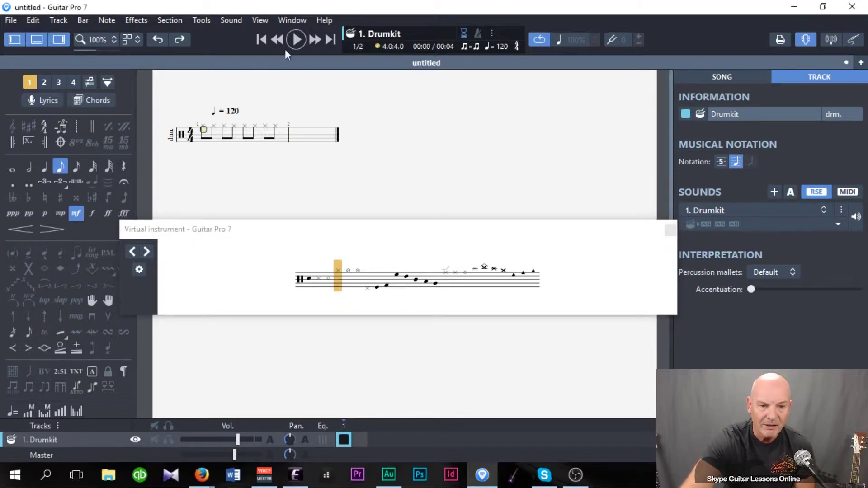
left_click(297, 39)
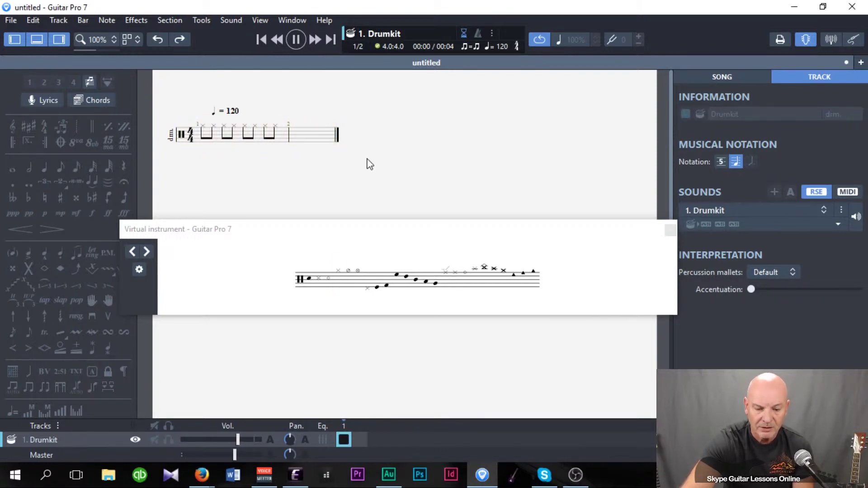
left_click(297, 40)
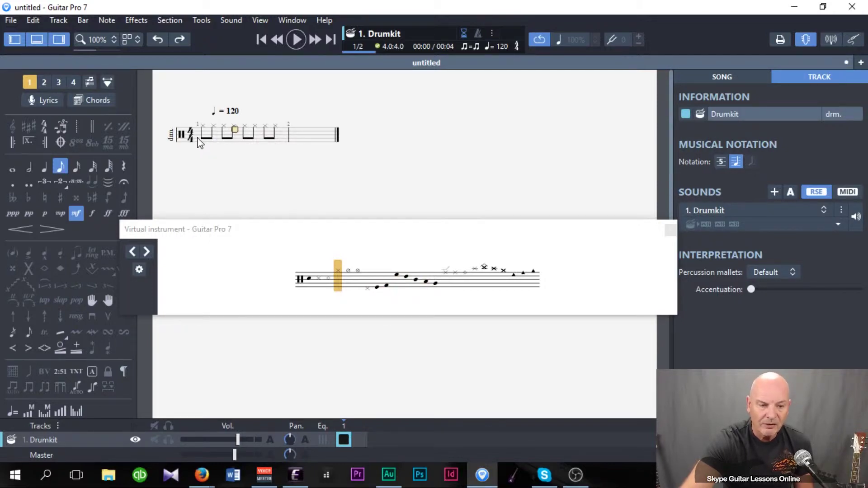
Add snare hits under the hi-hats on beats 2 and 4 of the first bar.
left_click(224, 138)
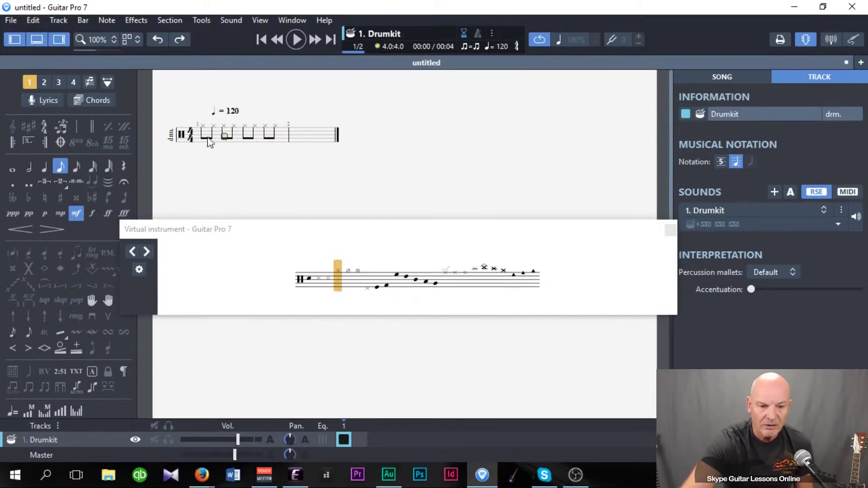
left_click(312, 280)
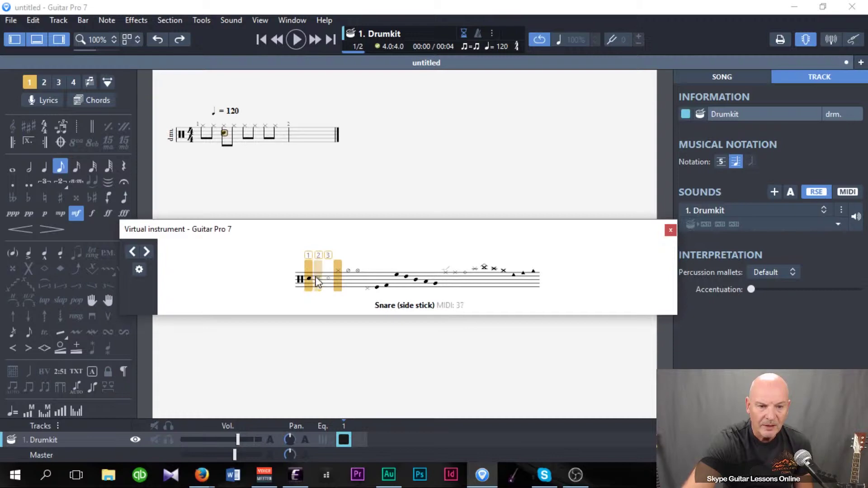
left_click(268, 144)
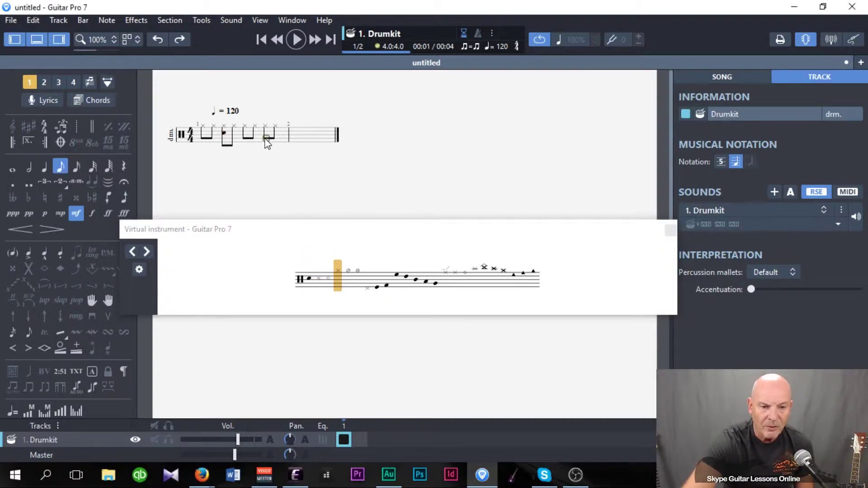
left_click(309, 279)
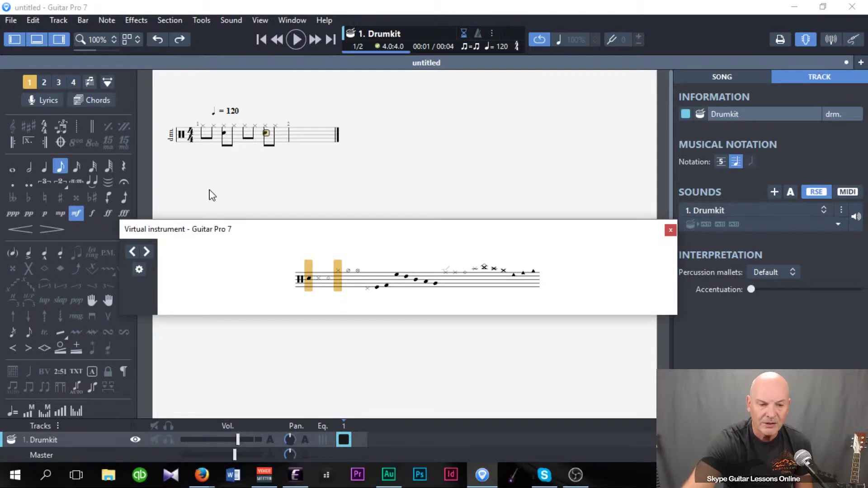
Play back the hi-hat and snare pattern from the start of the score.
left_click(260, 41)
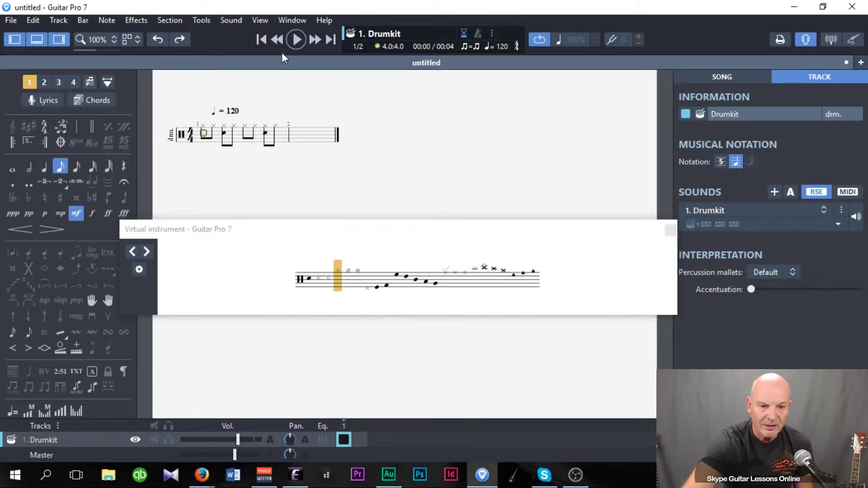
left_click(296, 40)
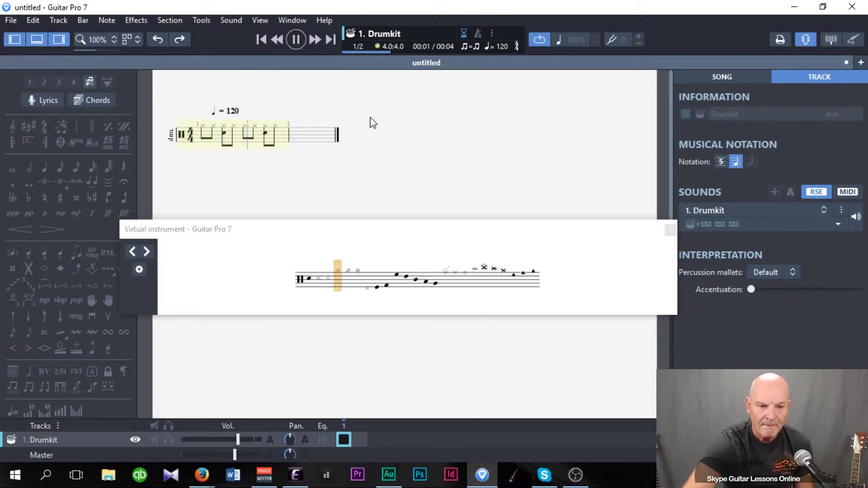
left_click(296, 42)
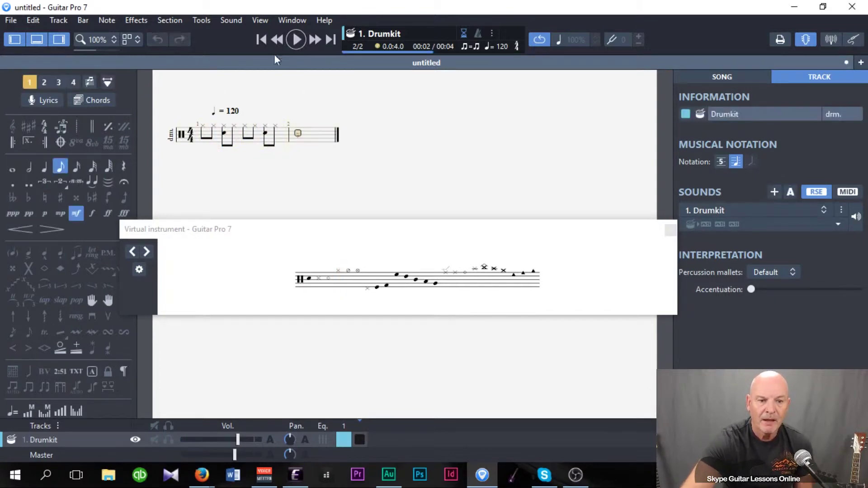
Add kick hits under the hi-hats on beats 1 and 3 of the first bar.
left_click(203, 136)
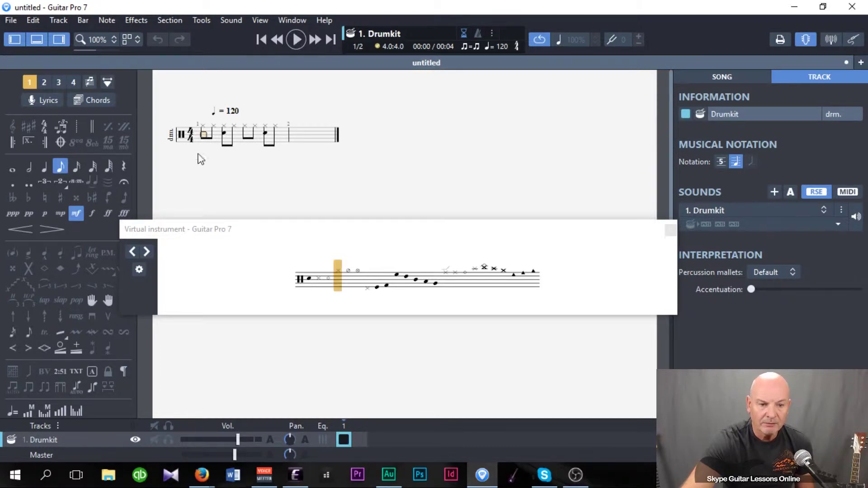
left_click(377, 289)
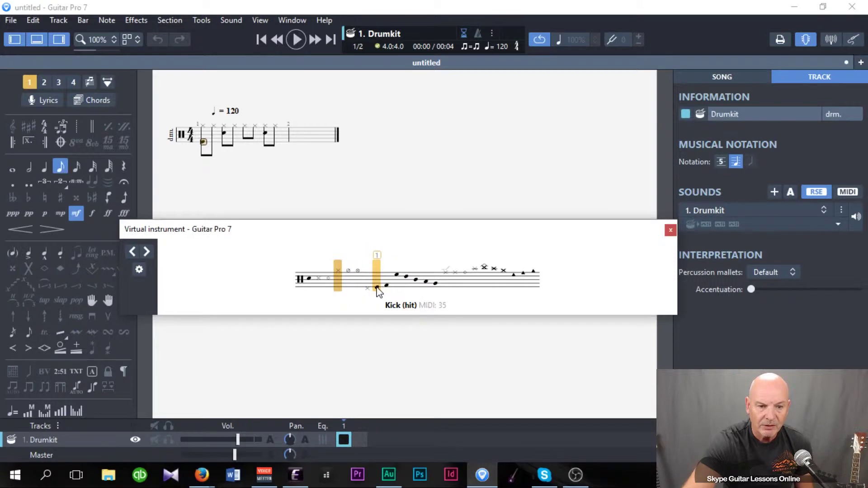
left_click(247, 144)
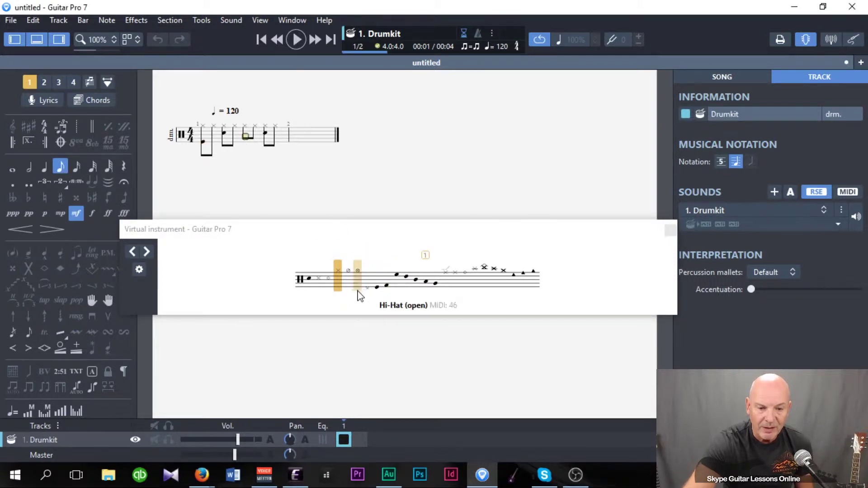
left_click(376, 289)
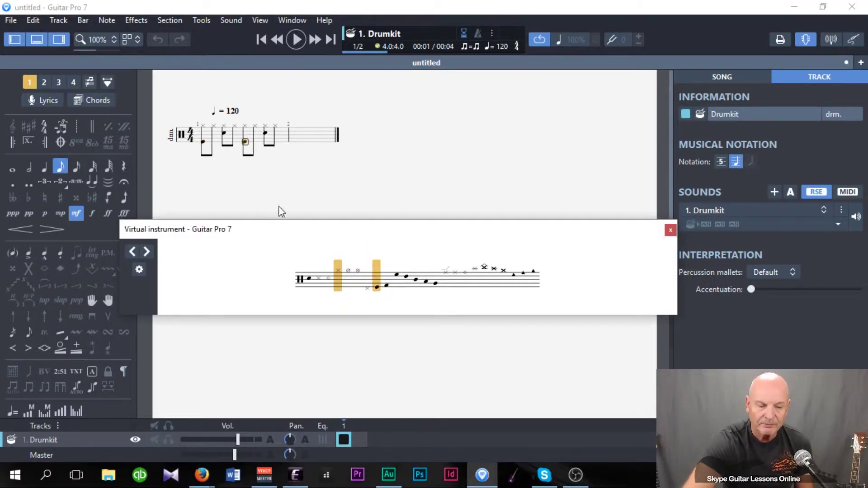
Play back the complete hi-hat, snare and kick pattern from the start of the score.
left_click(259, 43)
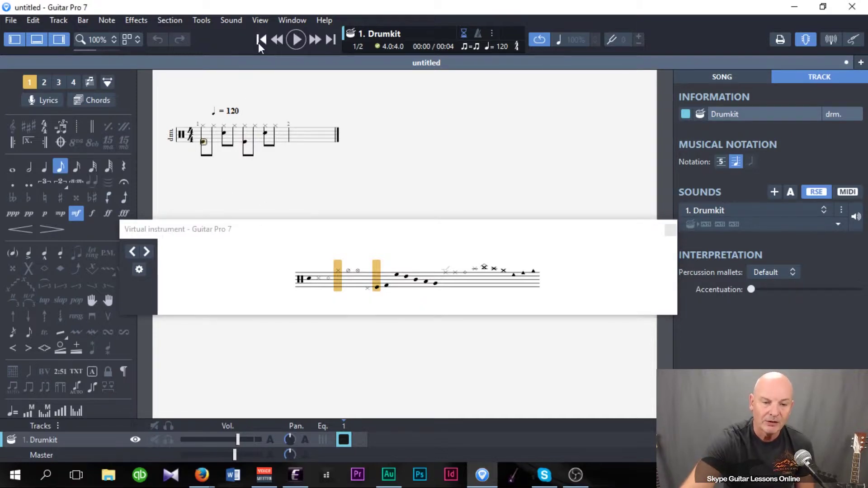
left_click(294, 44)
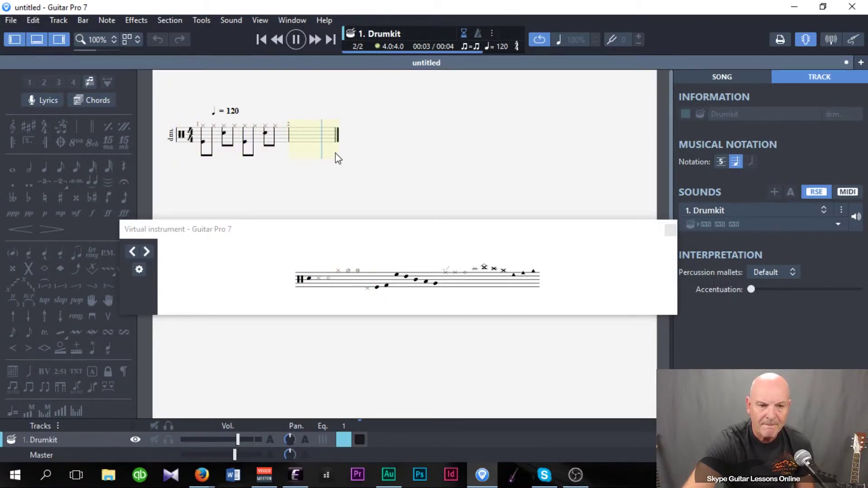
left_click(296, 45)
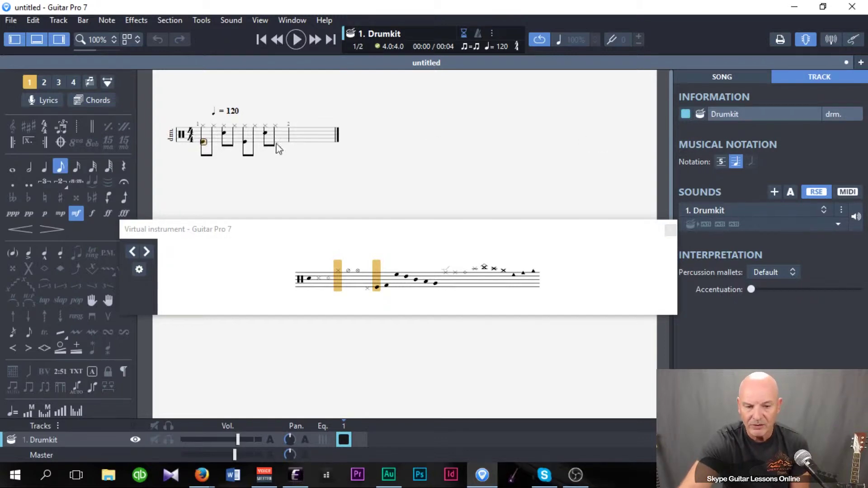
Extend the score to five bars and set a sixteenth-note duration at the start of bar 2.
left_click(319, 142)
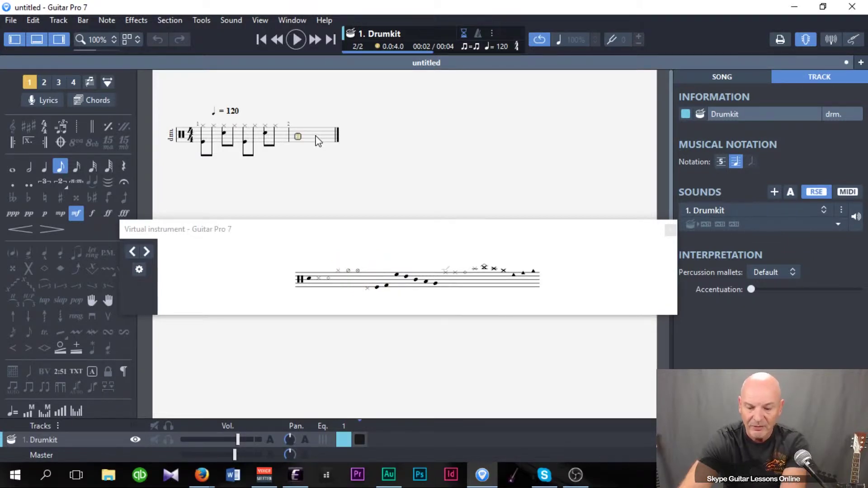
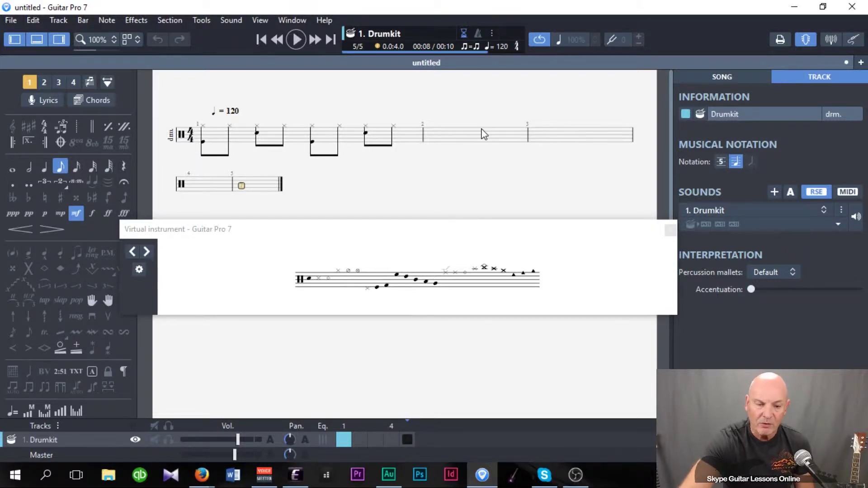
left_click(432, 142)
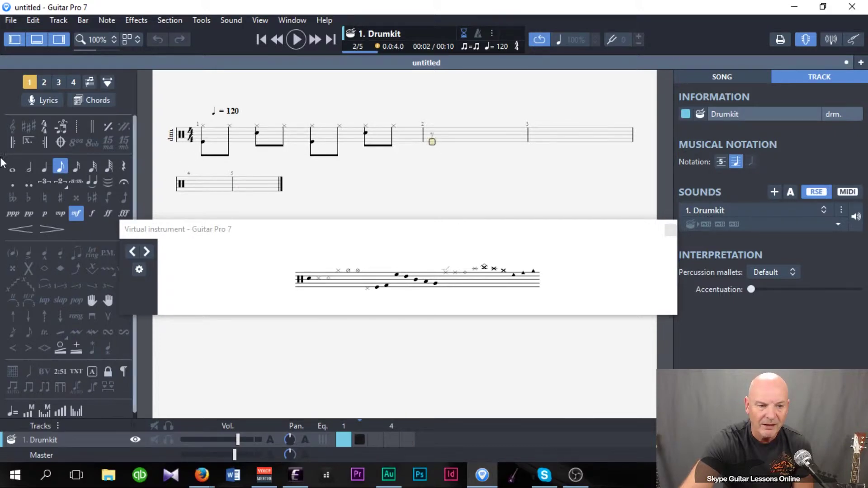
left_click(77, 167)
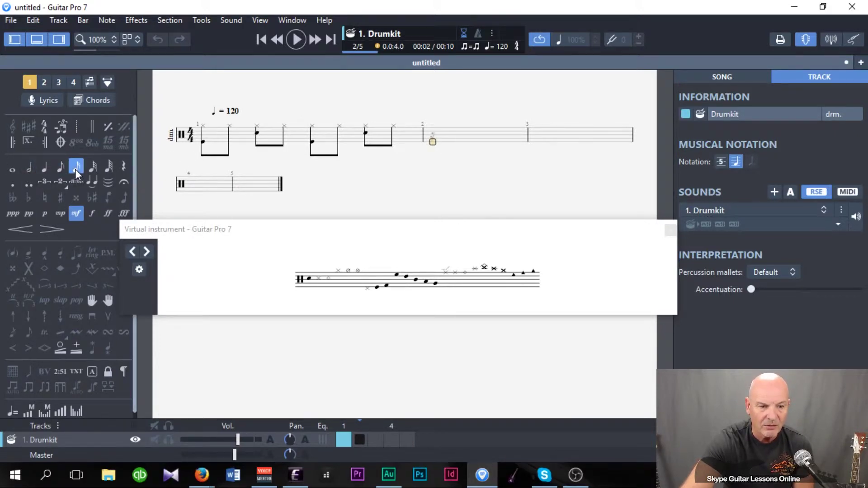
left_click(406, 279)
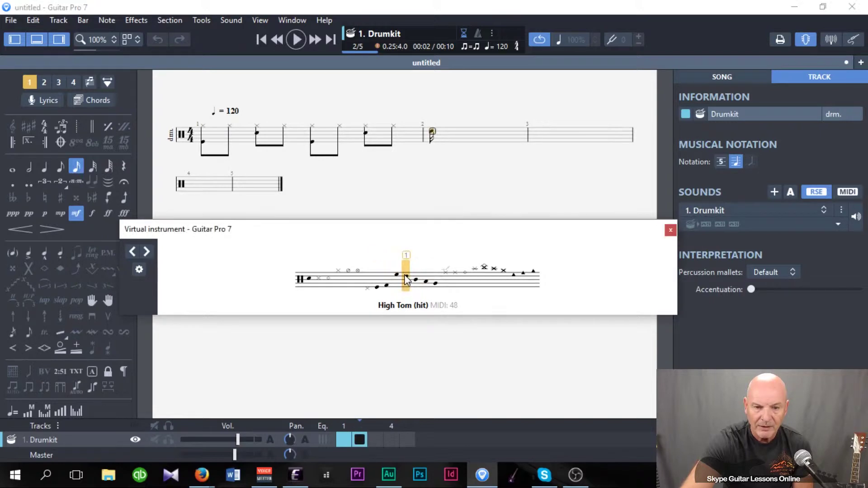
key("Delete")
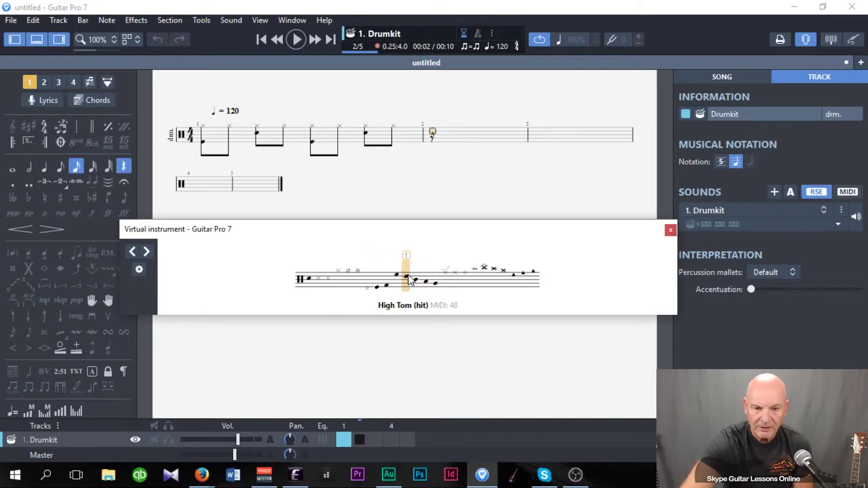
key("Right")
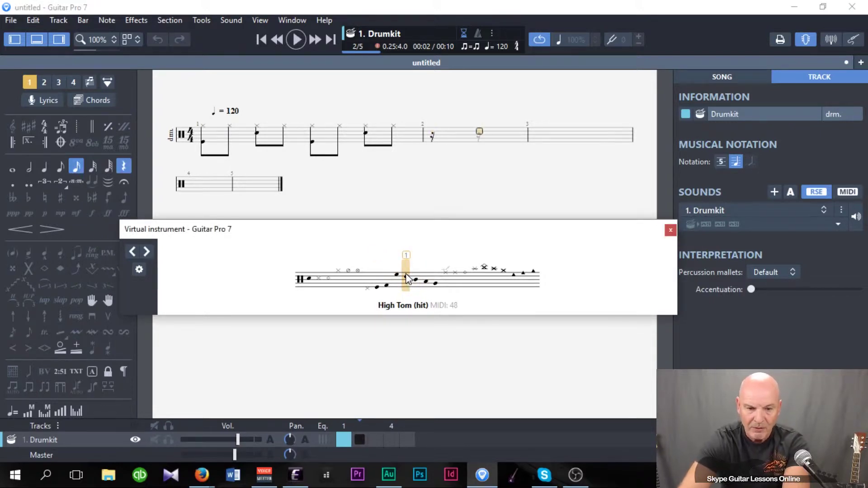
Enter sixteenth-note hits of one High Tom, two Mid Toms and three Low Toms in bar 2, and delete the leading rest.
left_click(409, 278)
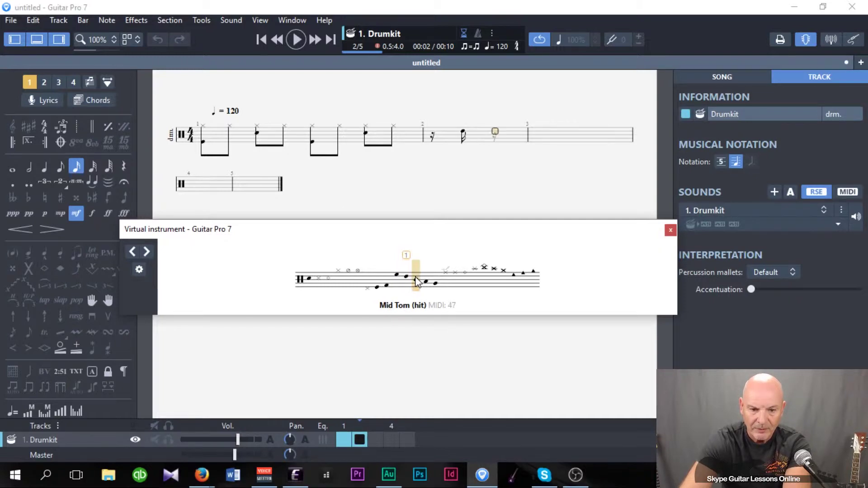
left_click(415, 281)
left_click(415, 280)
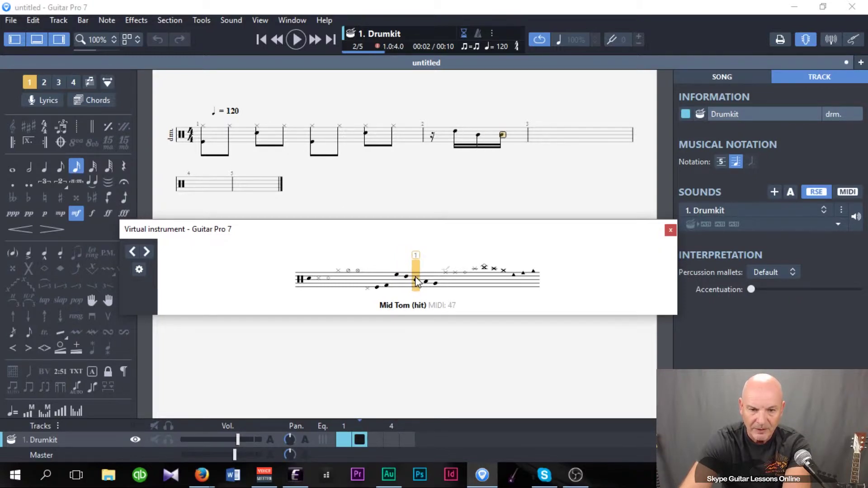
left_click(426, 284)
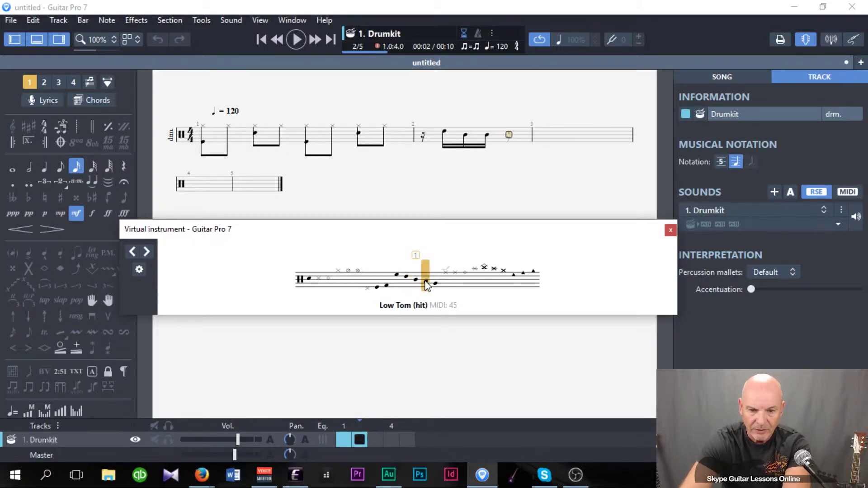
left_click(426, 284)
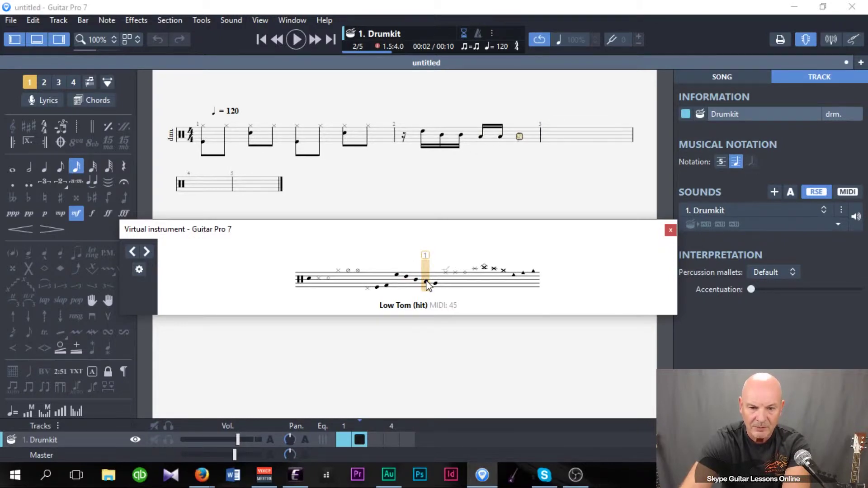
left_click(405, 142)
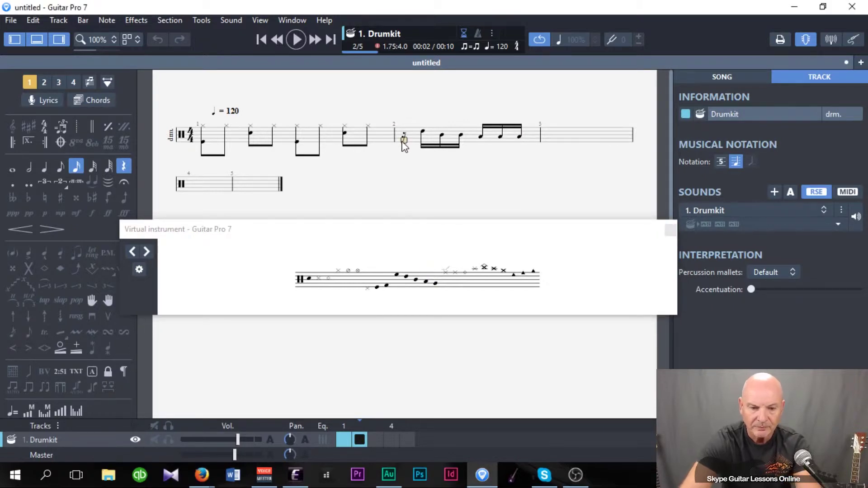
type("38")
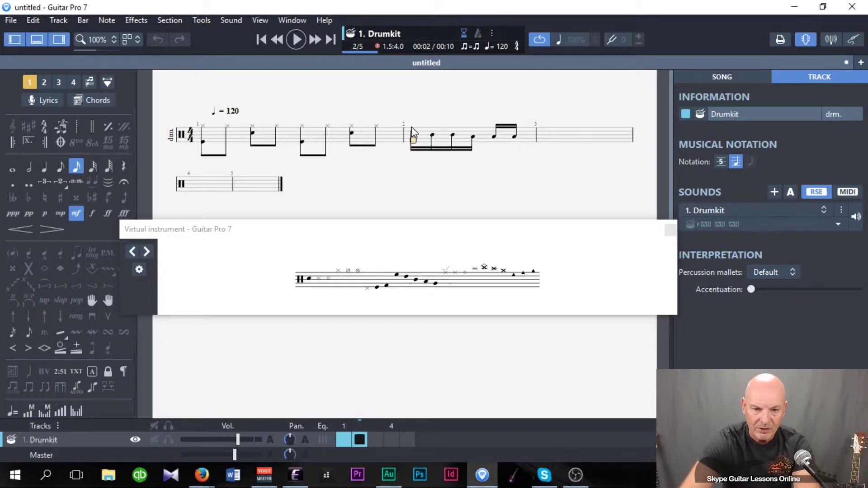
Play back the first part of the tom fill in bar 2, stopping on its last note.
key("space")
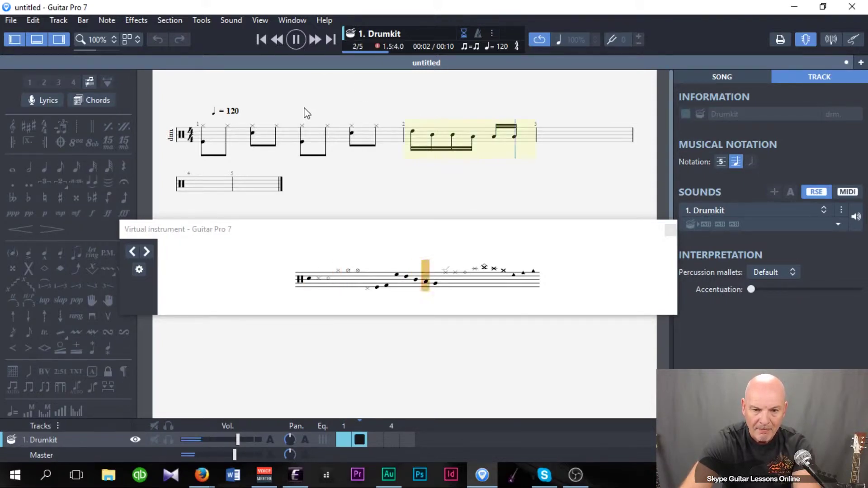
left_click(527, 138)
key("space")
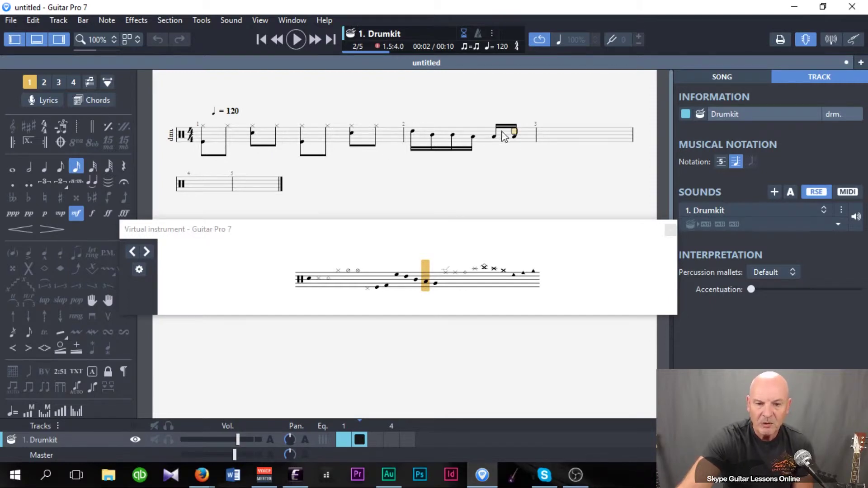
Continue the fill with sixteenth-note Very Low, Low, Mid, two High and one highest tom hits, ending on a quarter-note China hit.
left_click(527, 137)
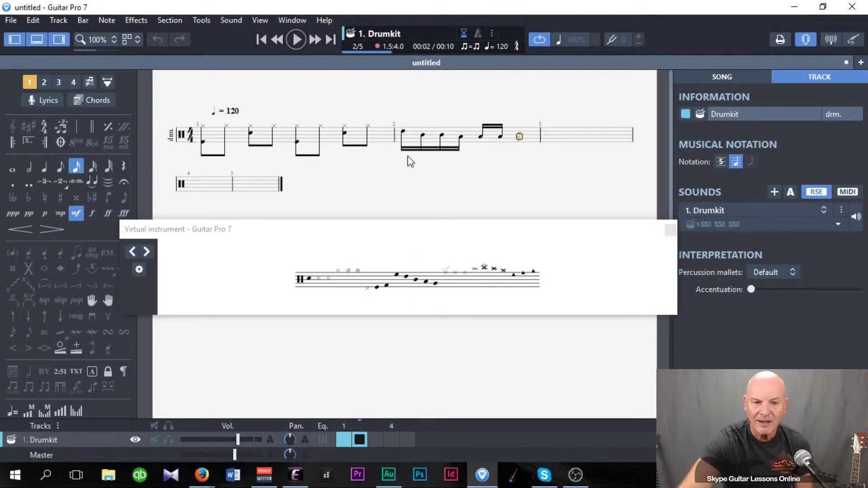
left_click(435, 285)
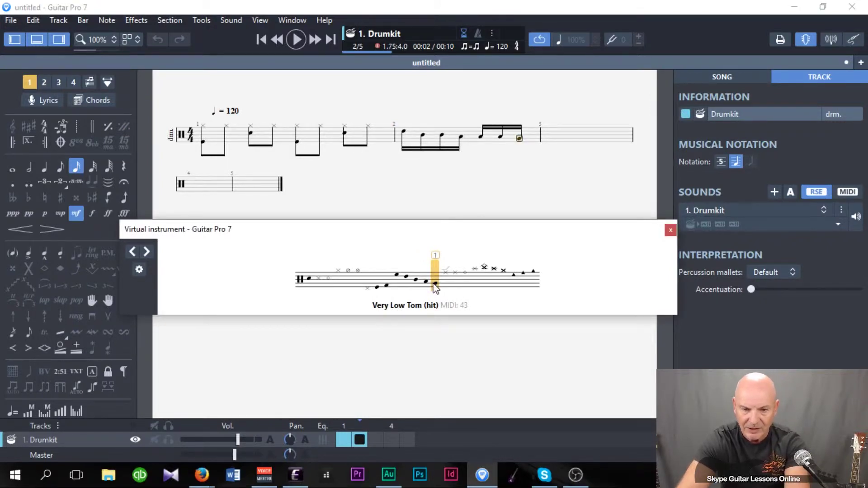
left_click(435, 285)
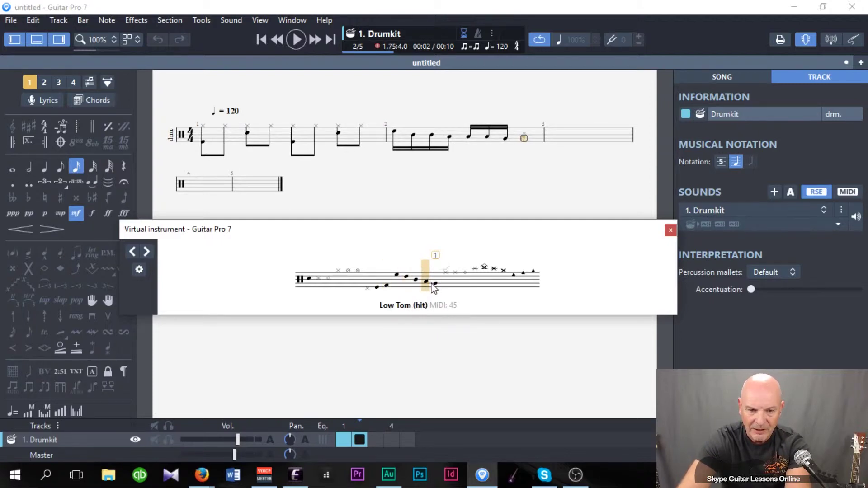
left_click(428, 284)
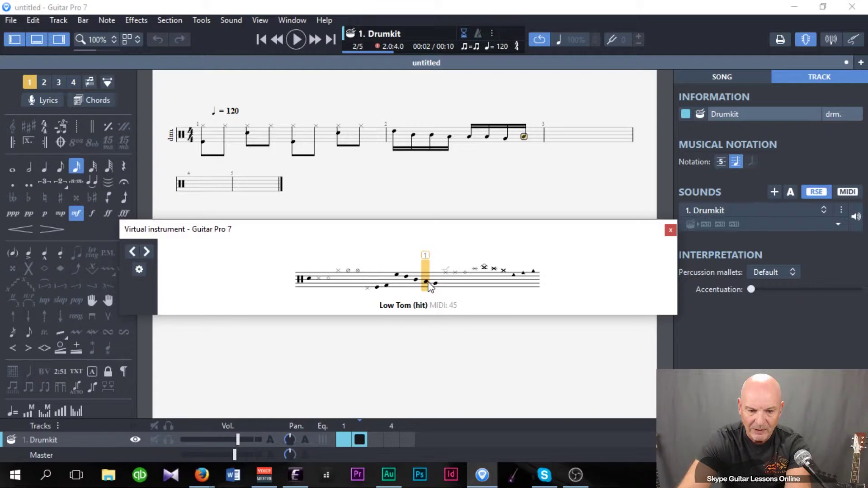
left_click(416, 281)
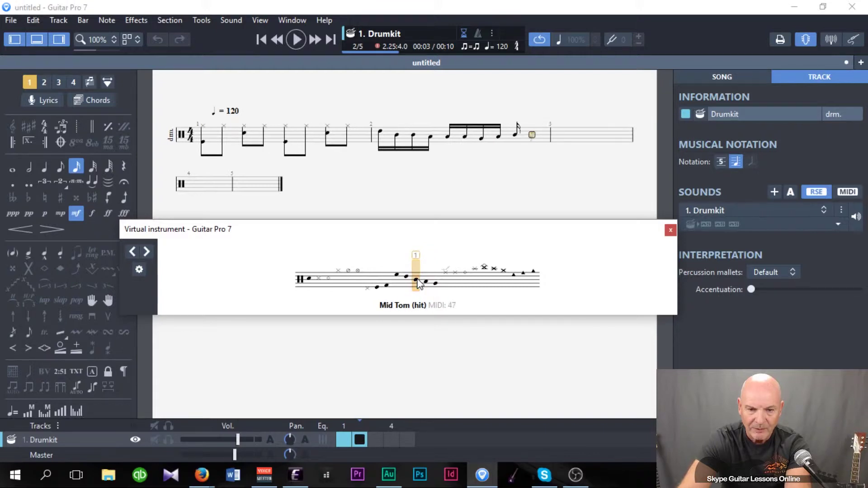
left_click(408, 279)
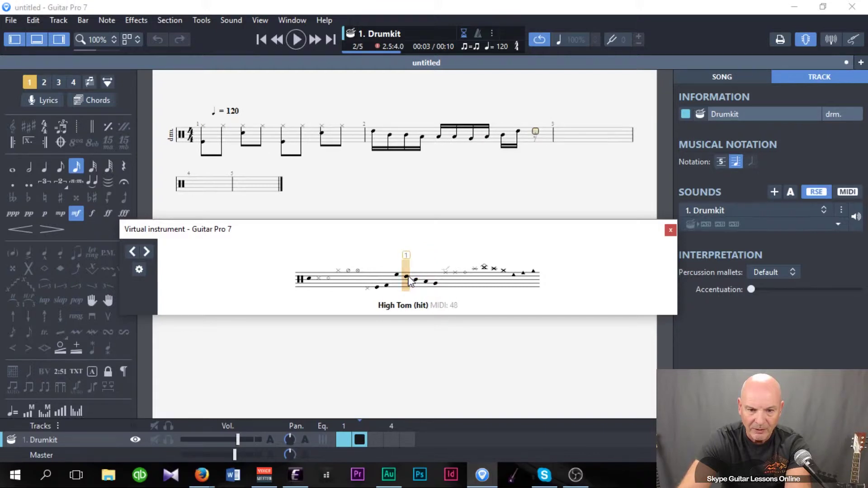
left_click(406, 277)
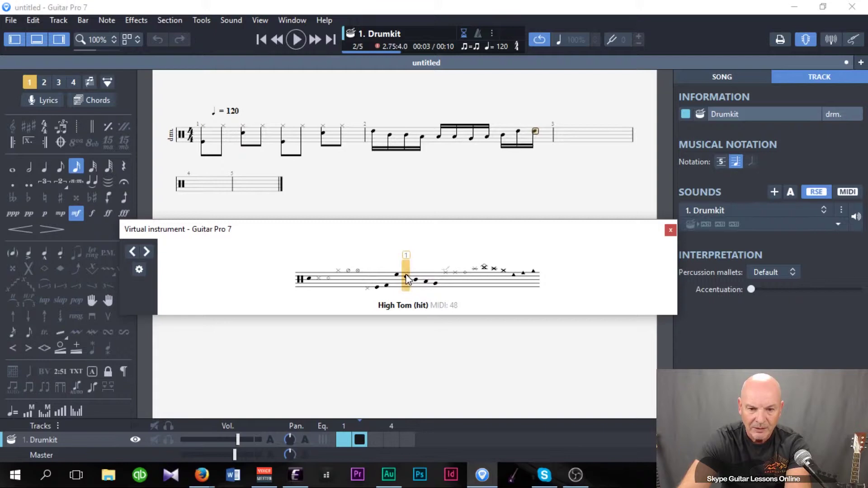
left_click(398, 277)
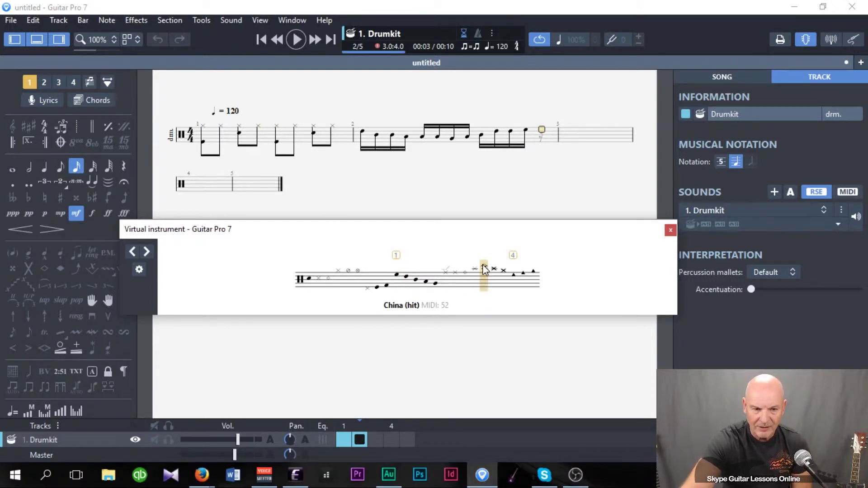
left_click(45, 169)
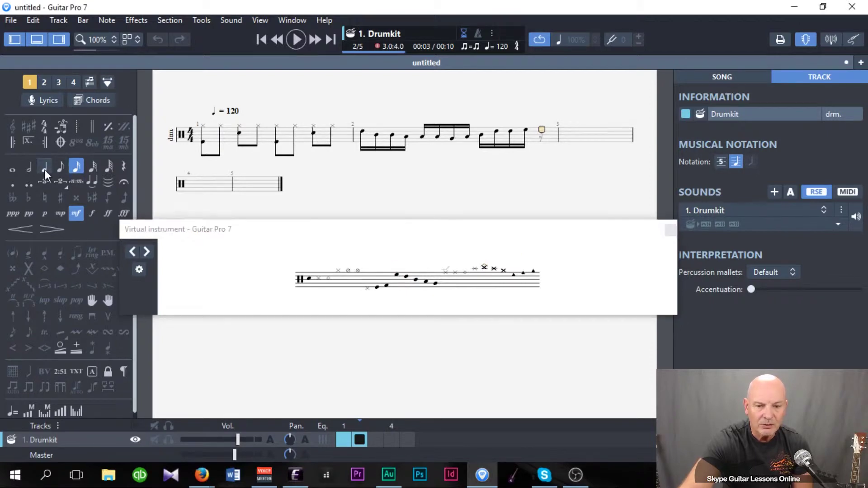
left_click(484, 269)
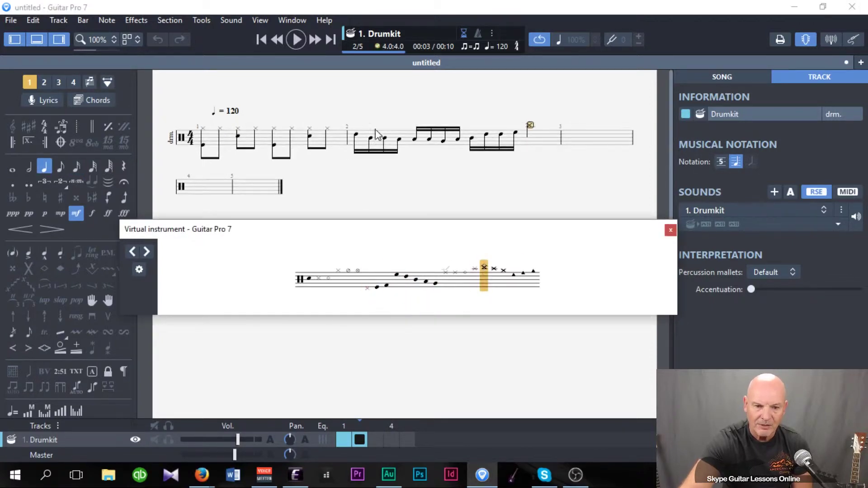
Play back the completed tom fill from the start of bar 2 and stop after the China hit.
left_click(356, 136)
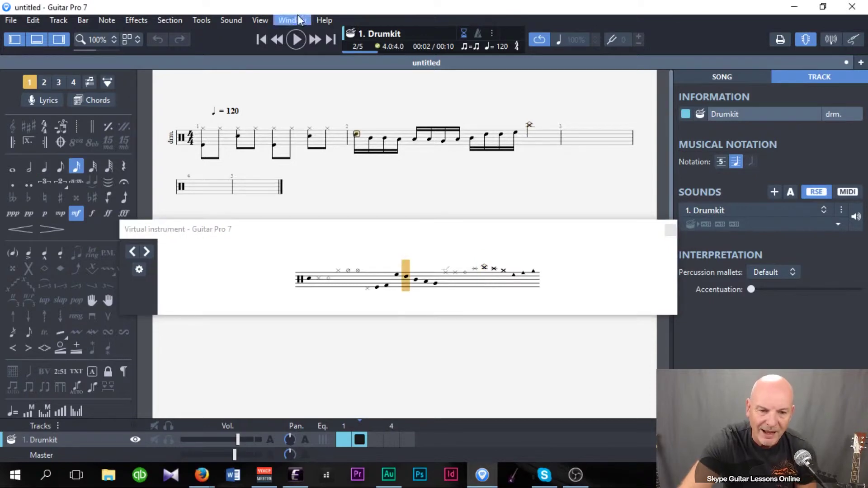
left_click(295, 40)
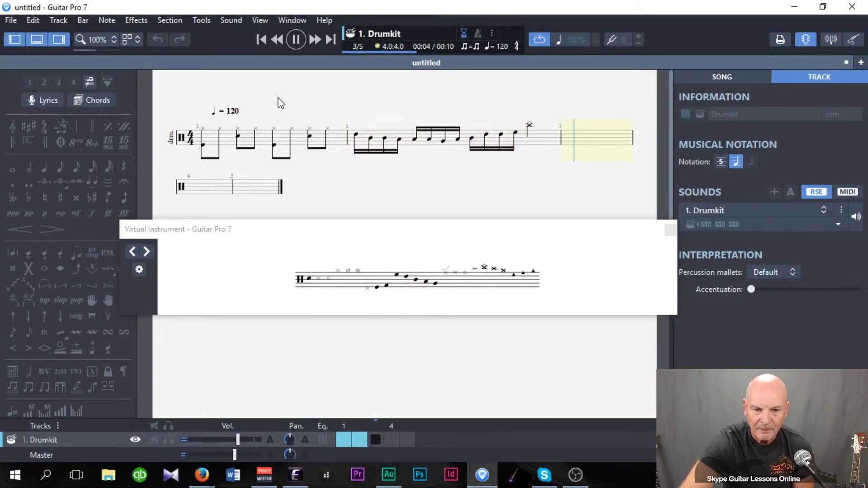
left_click(297, 40)
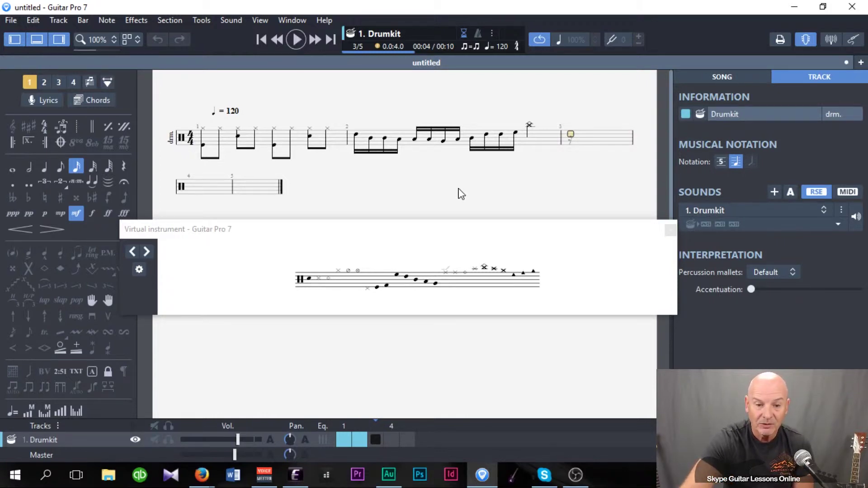
Add kick hits under the first note of each of the four beats in bar 2.
left_click(355, 153)
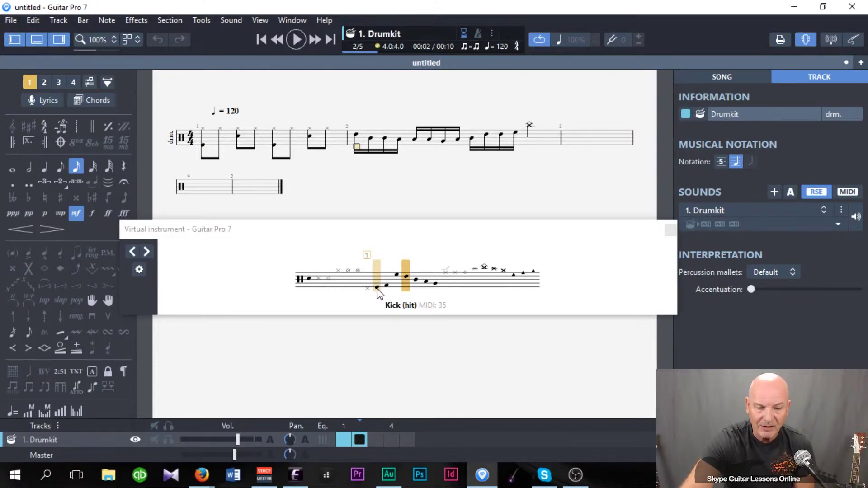
left_click(414, 137)
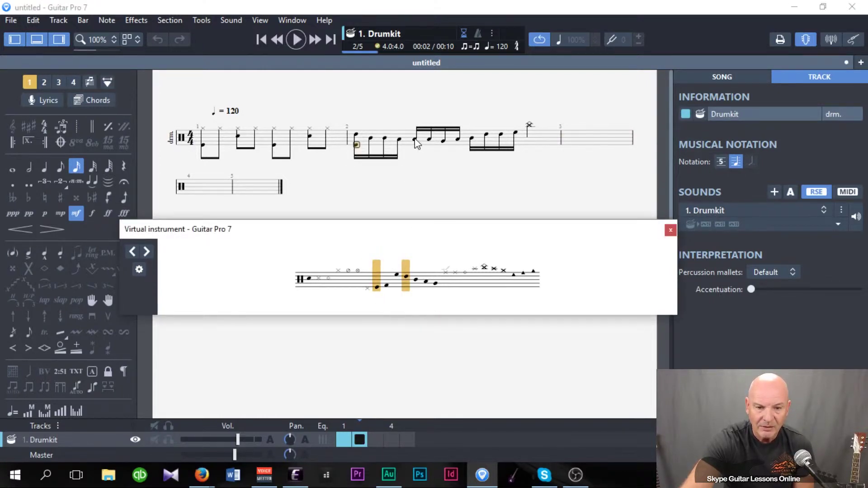
left_click(377, 288)
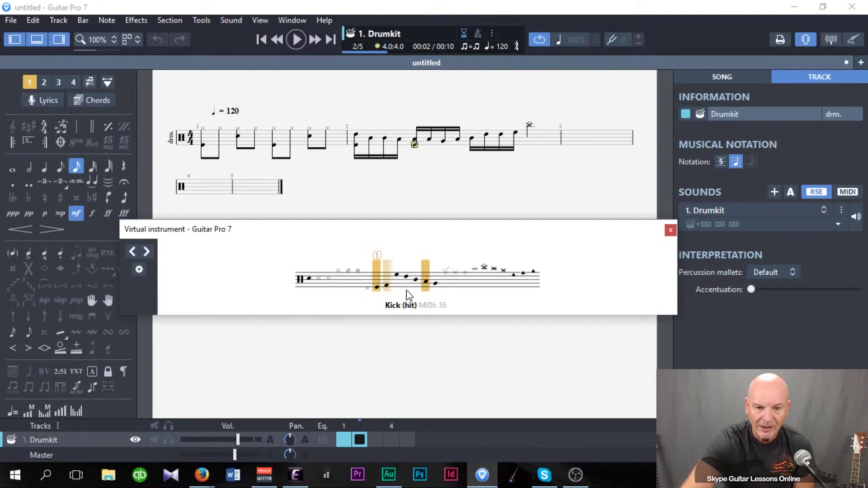
left_click(472, 141)
left_click(377, 286)
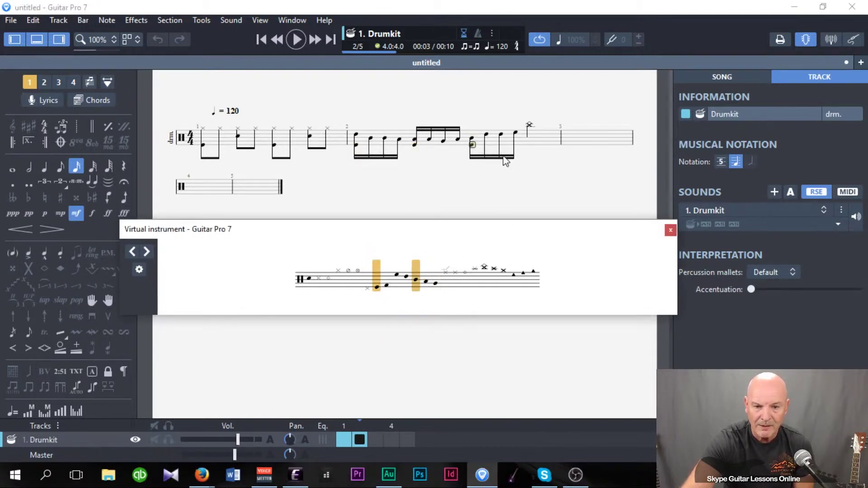
left_click(369, 147)
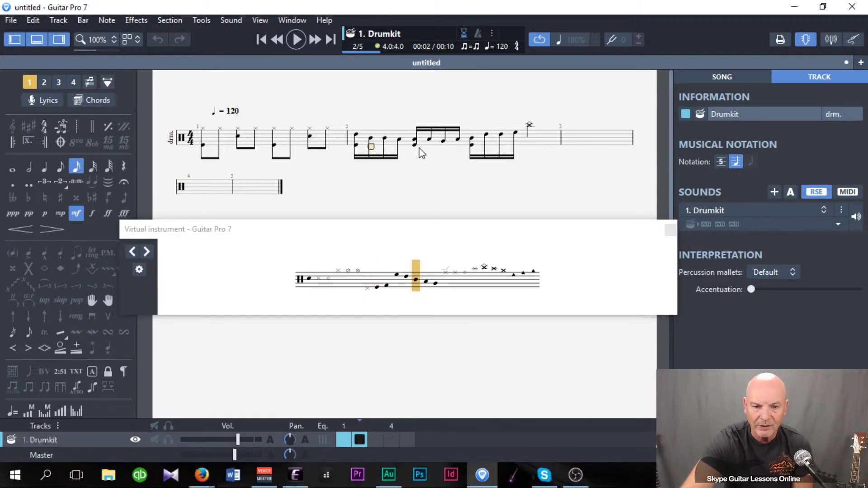
left_click(526, 147)
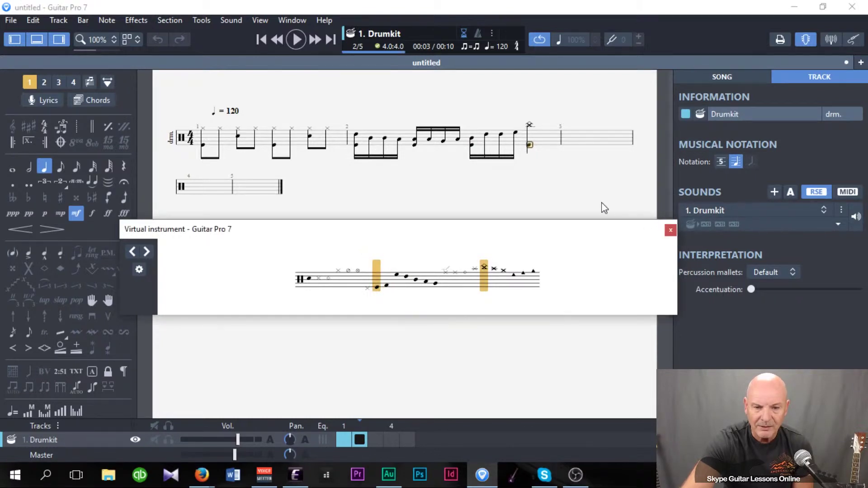
Play back the tom fill with its added kicks from the start of bar 2 and stop playback.
left_click(356, 136)
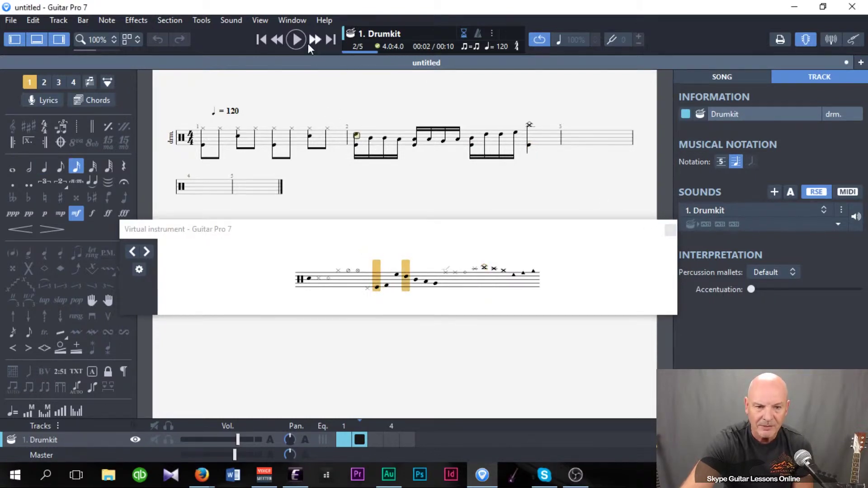
left_click(296, 40)
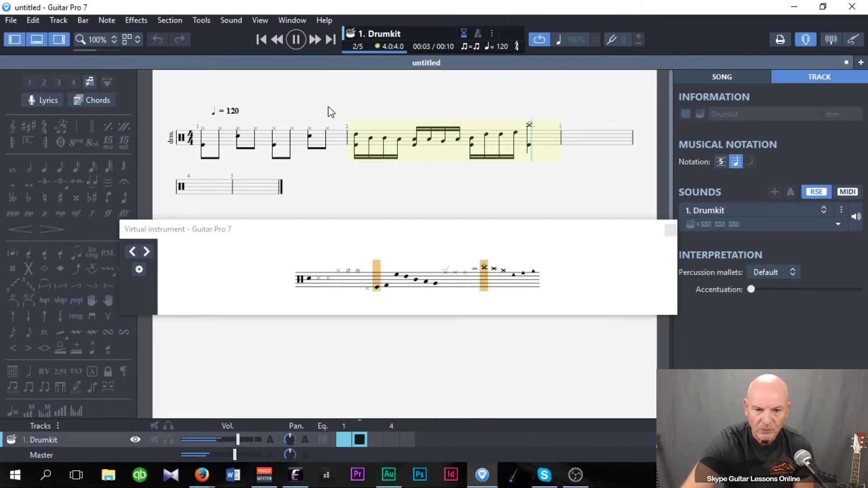
left_click(296, 40)
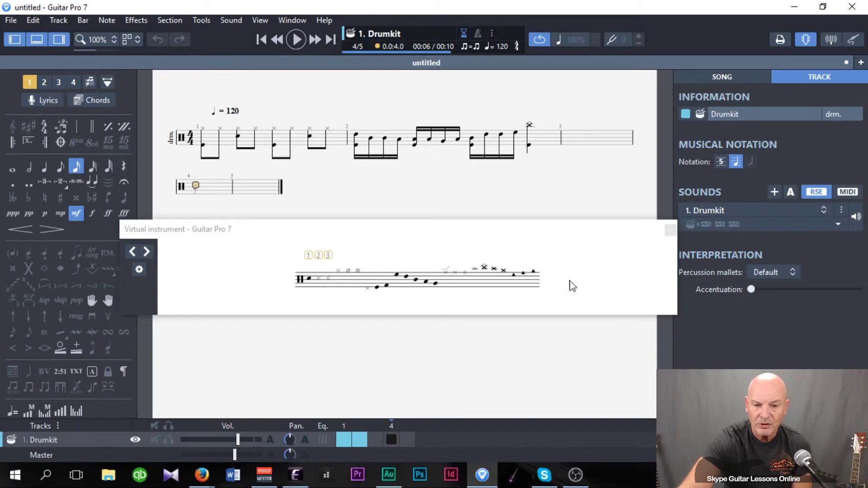
Close the virtual instrument window and add an Electric Piano track from the orchestral keyboards.
left_click(670, 229)
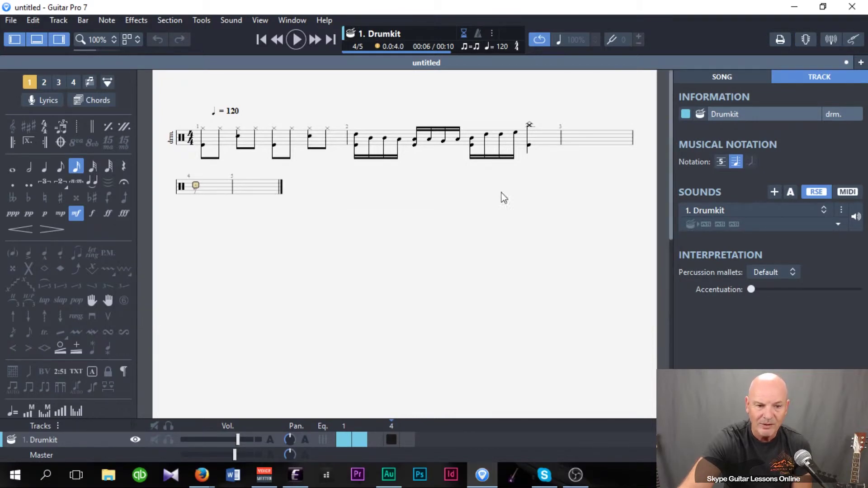
left_click(10, 20)
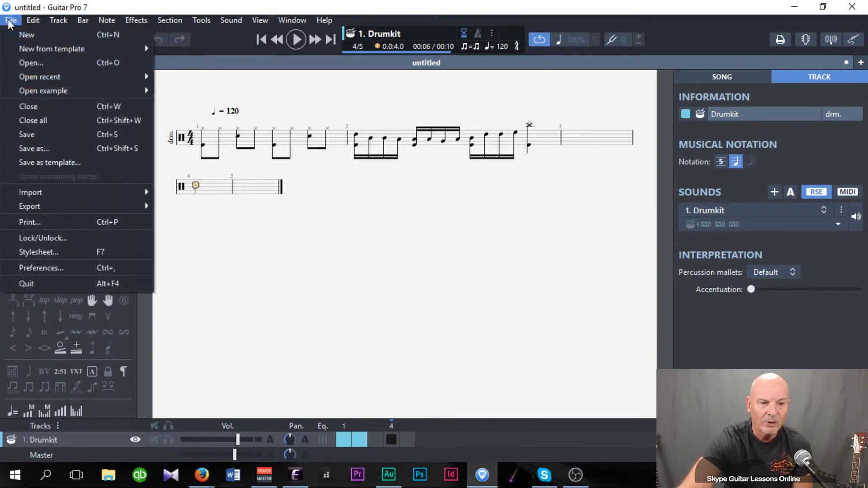
mouse_move(54, 21)
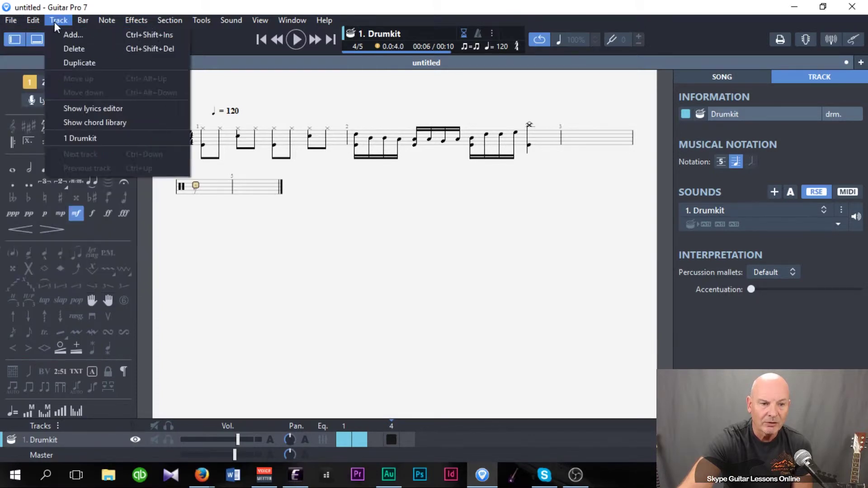
left_click(66, 34)
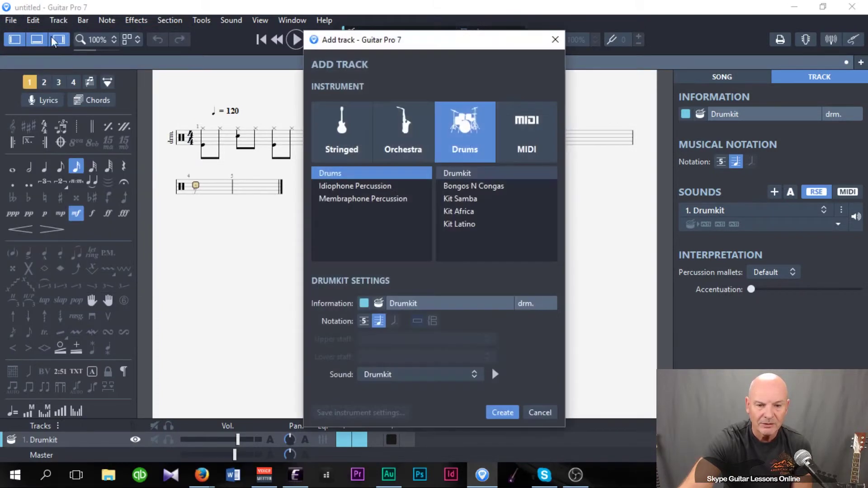
left_click(405, 128)
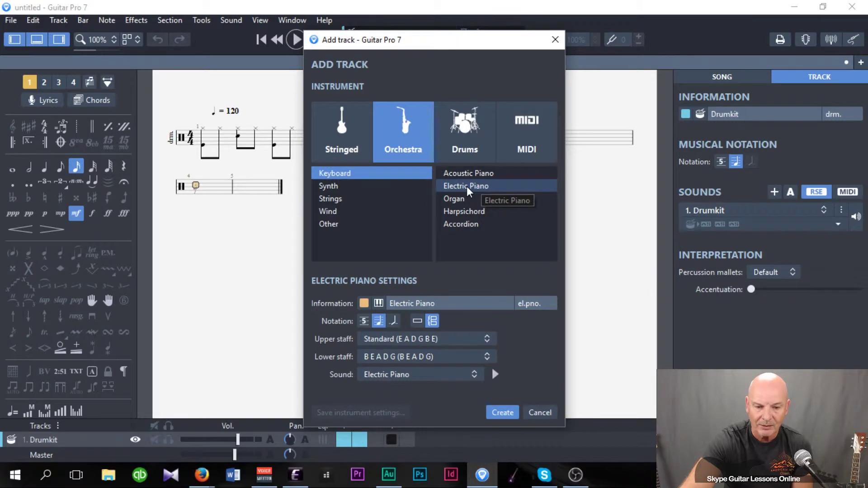
left_click(504, 410)
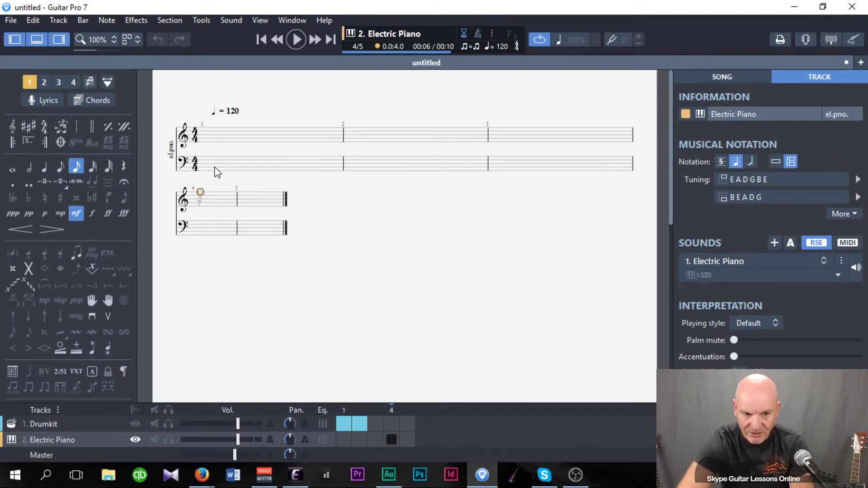
Show the virtual keyboard and use it to enter a half-note C4, E4, G4, B4 chord in bar 4's treble staff.
left_click(806, 39)
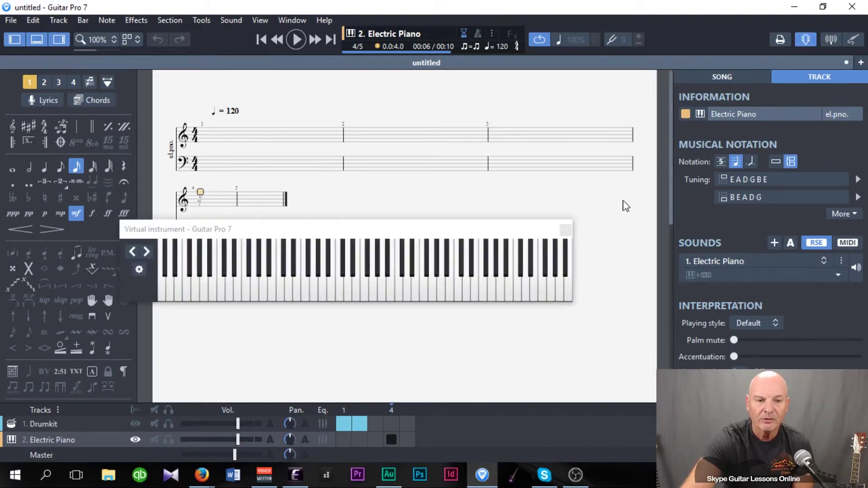
left_click_drag(355, 232, 399, 233)
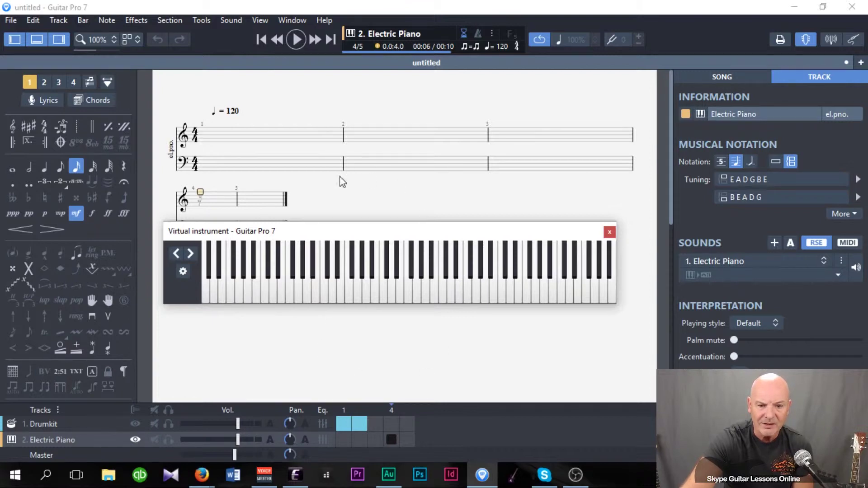
left_click(383, 296)
left_click(400, 299)
left_click(408, 303)
left_click(418, 301)
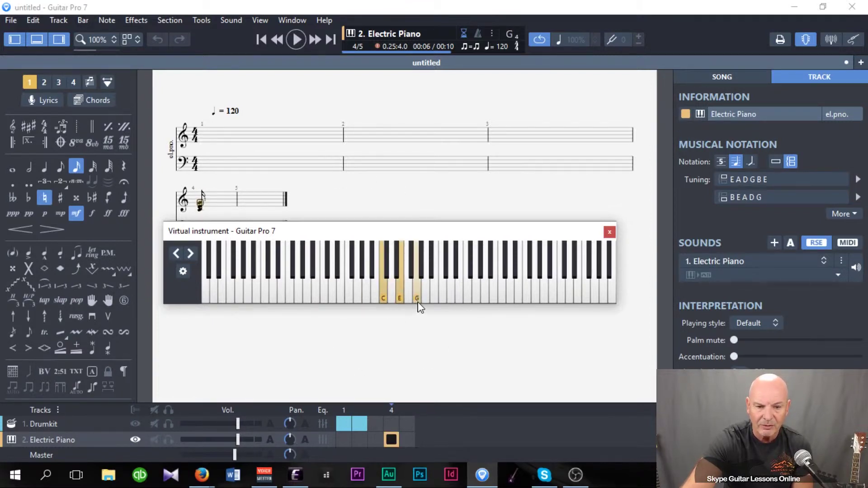
left_click(433, 304)
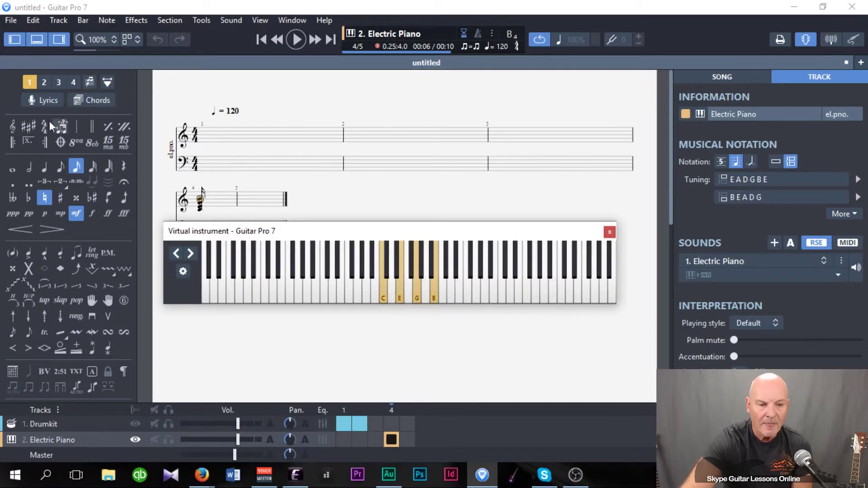
left_click(28, 166)
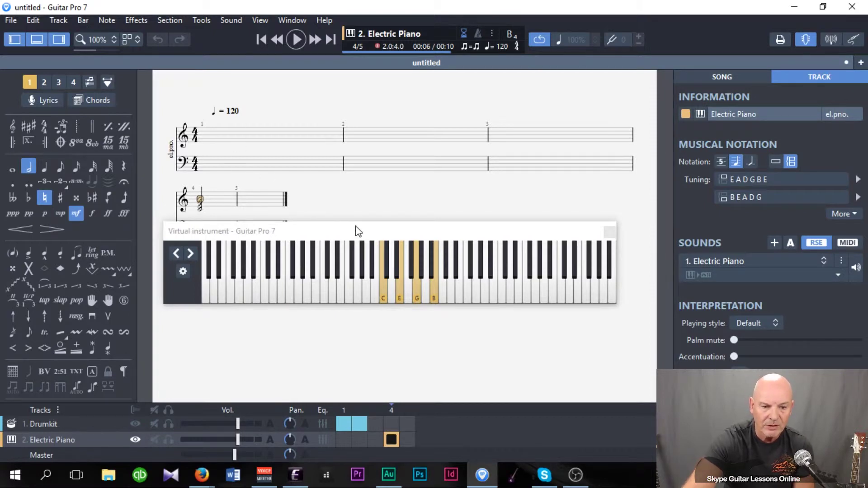
left_click_drag(360, 234, 356, 271)
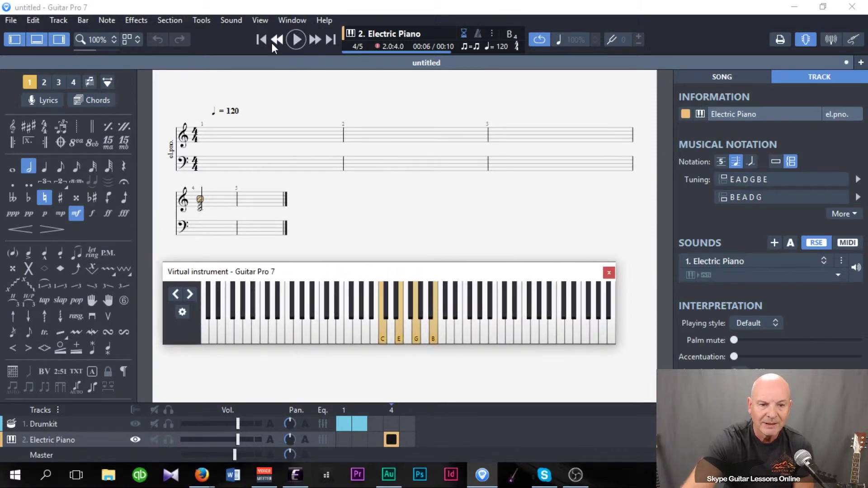
Cut the half-note chord from bar 4 and paste it at the start of bar 1 on the treble staff.
left_click(201, 210)
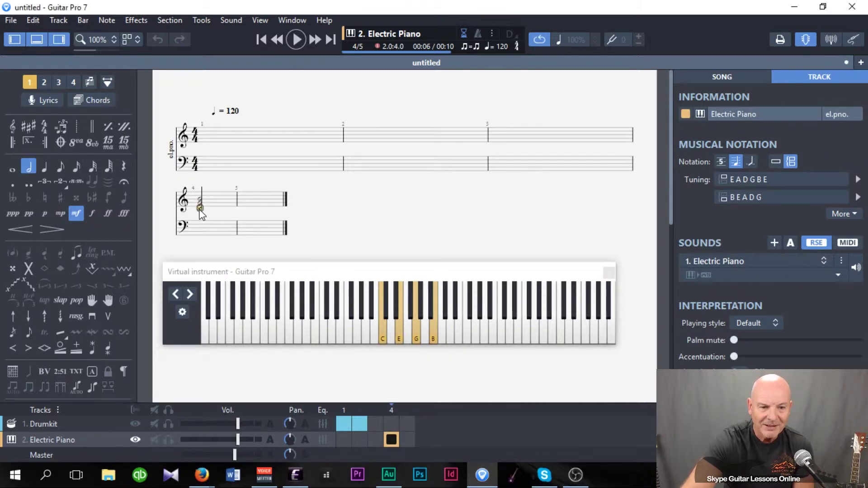
left_click(201, 208)
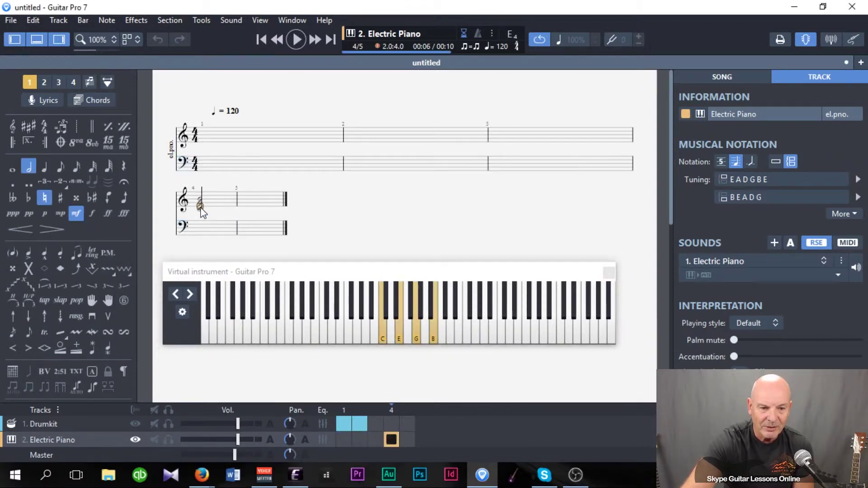
left_click_drag(202, 213, 200, 200)
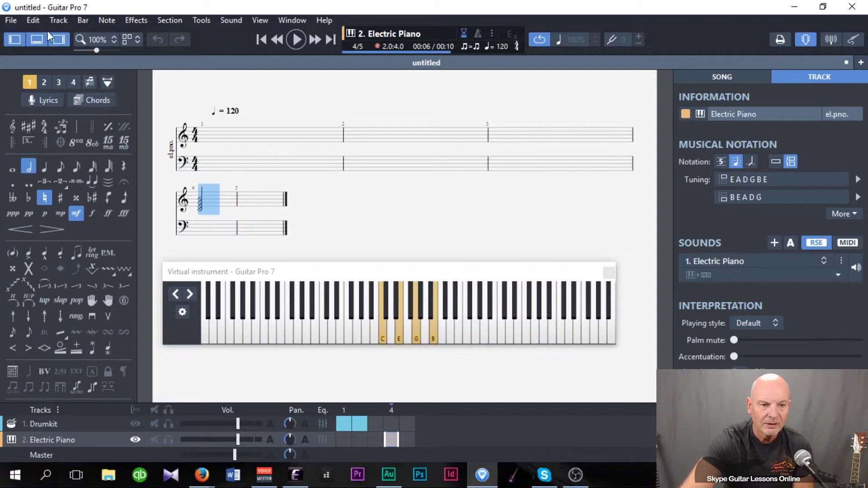
left_click(31, 21)
left_click(45, 68)
left_click(209, 139)
left_click(29, 21)
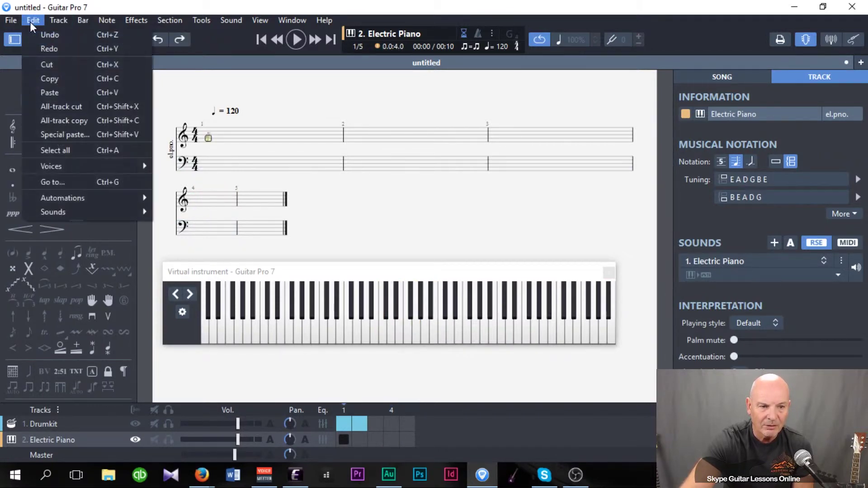
left_click(53, 86)
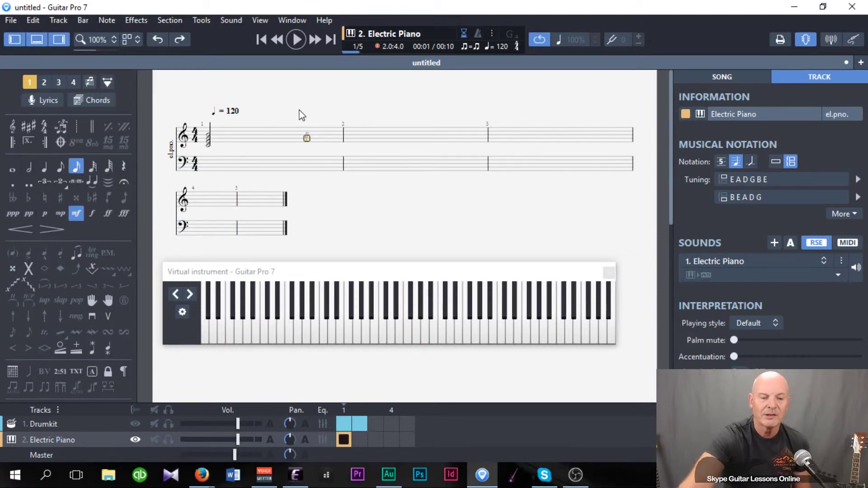
Add half-note C2 and C3 on the bass staff under bar 1's first chord and compare the keys used by each staff.
left_click(312, 159)
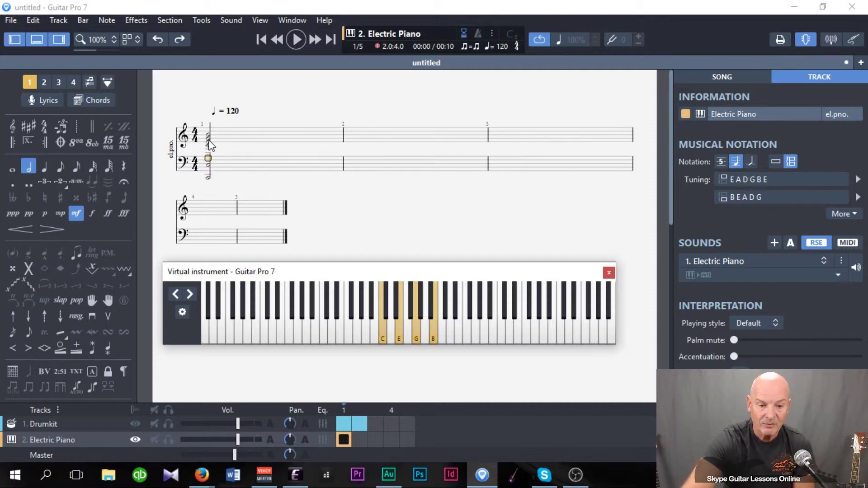
left_click(210, 177)
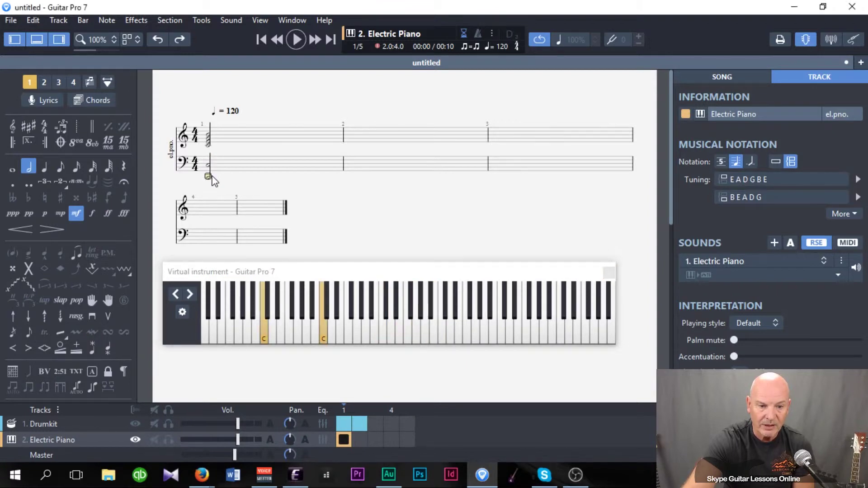
left_click(211, 140)
left_click(209, 174)
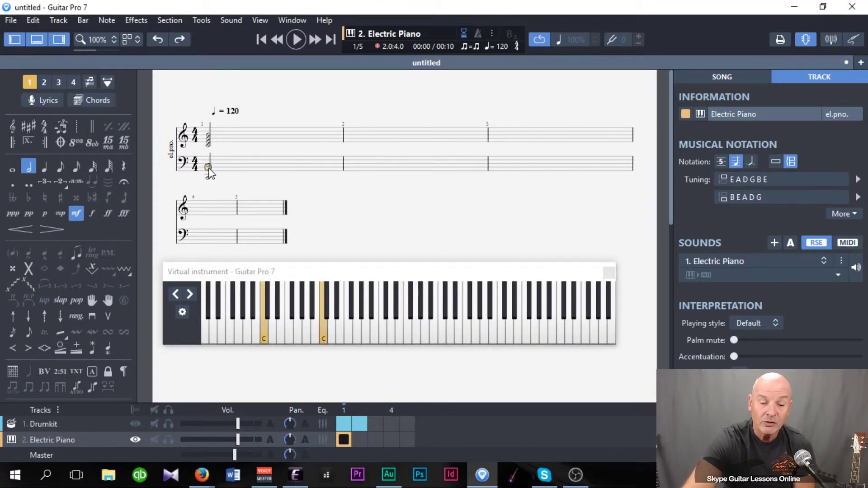
left_click(210, 135)
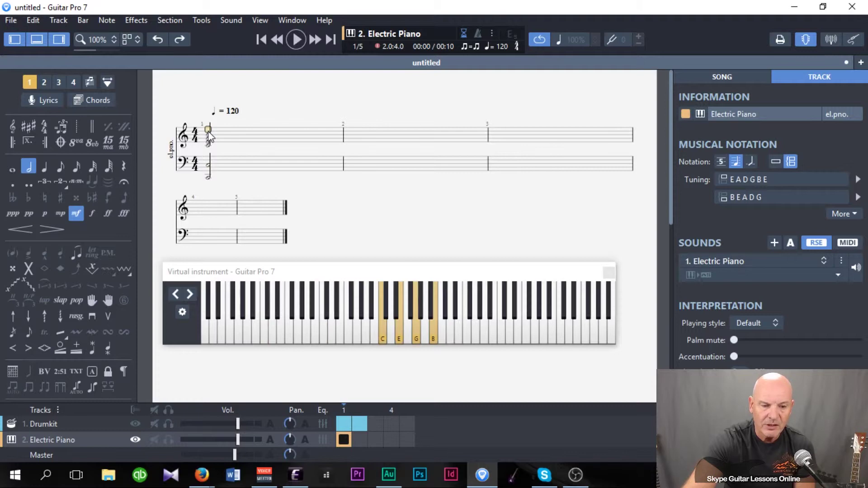
left_click(209, 167)
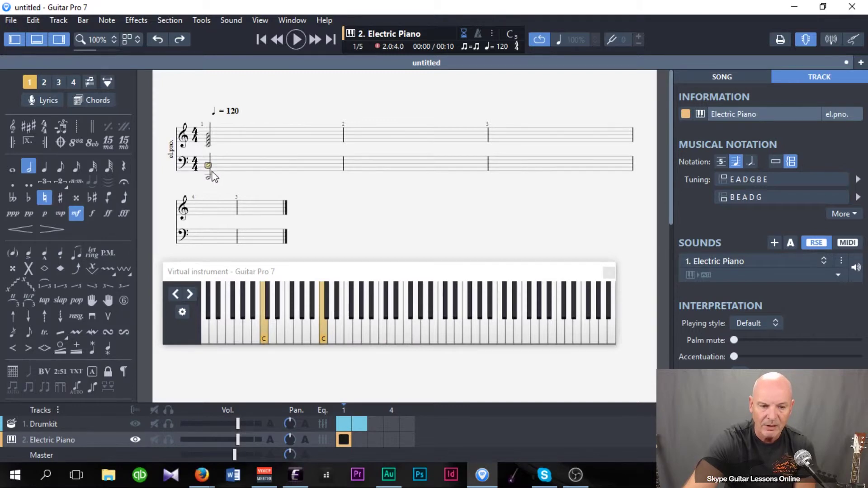
Try adding a C2 to the treble-staff chord in bar 1, and undo it.
left_click(209, 138)
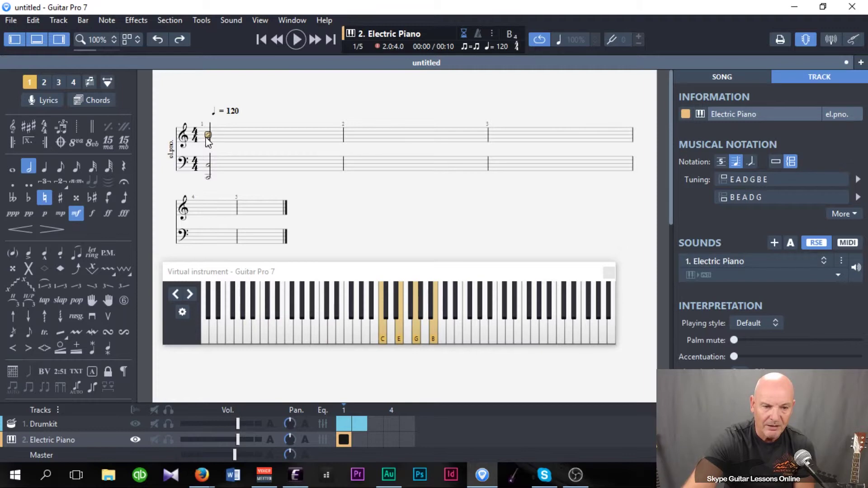
left_click(264, 344)
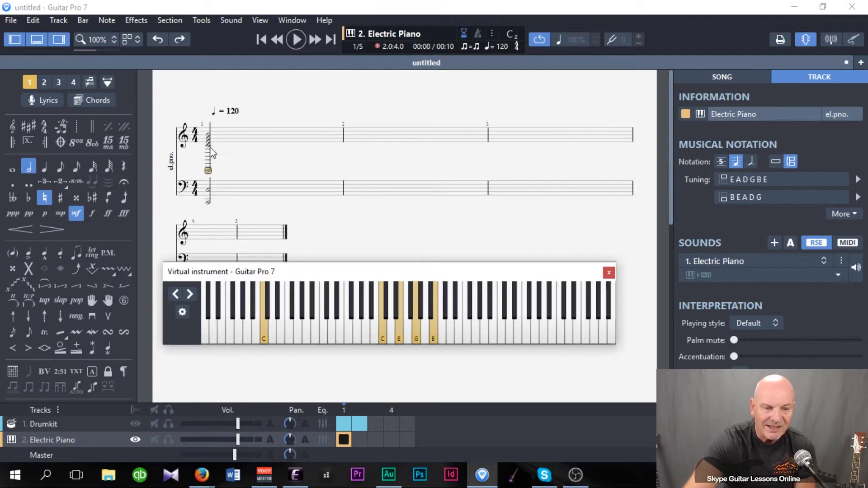
left_click(34, 20)
left_click(45, 31)
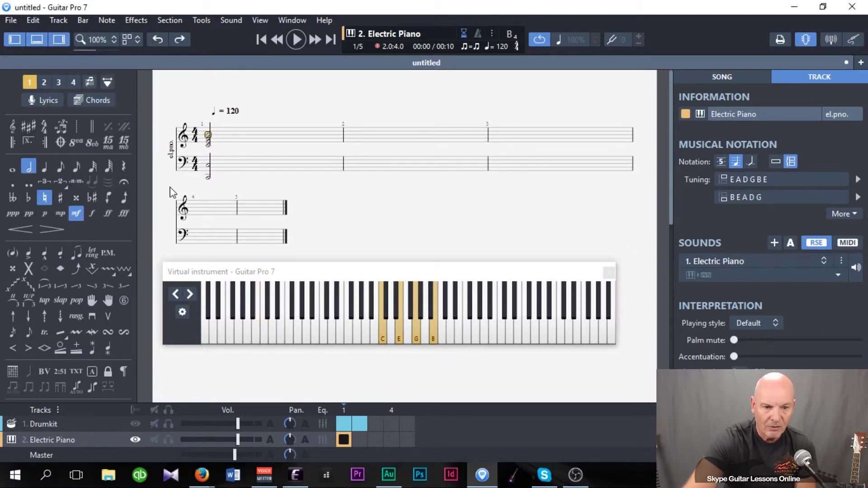
Enter a second half-note chord of C3, E3, G3, B3 and D4 on bar 1's treble staff.
left_click(209, 167)
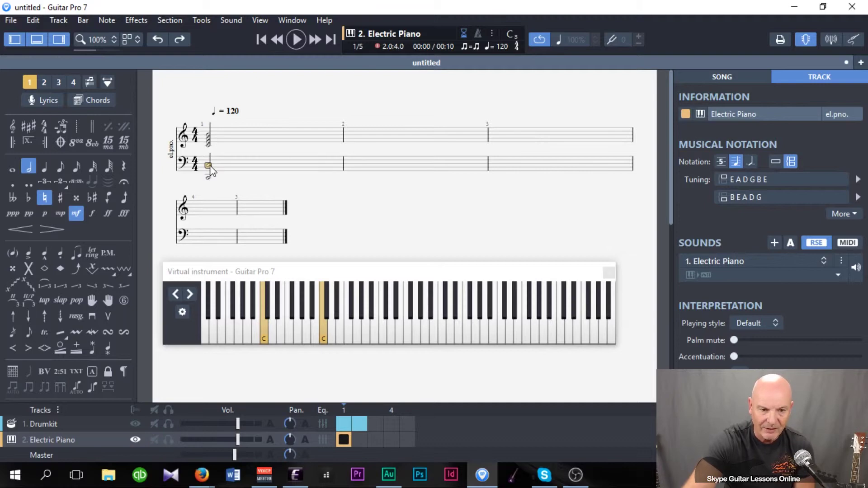
key("space")
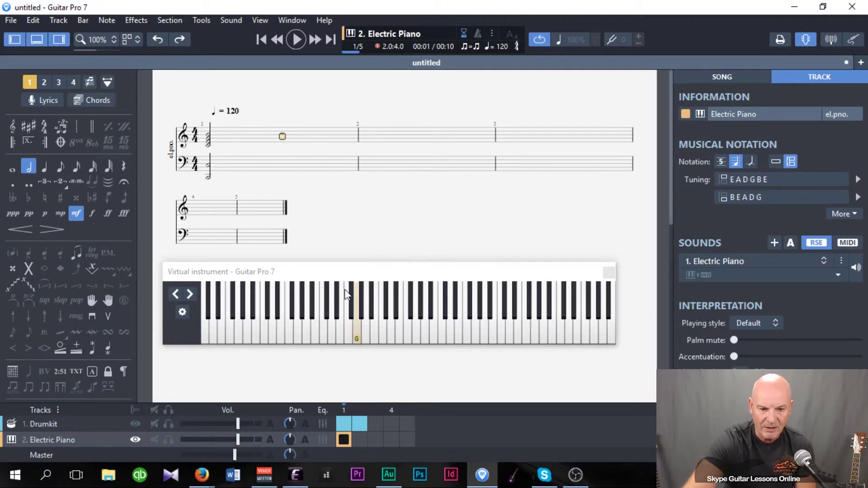
left_click(323, 335)
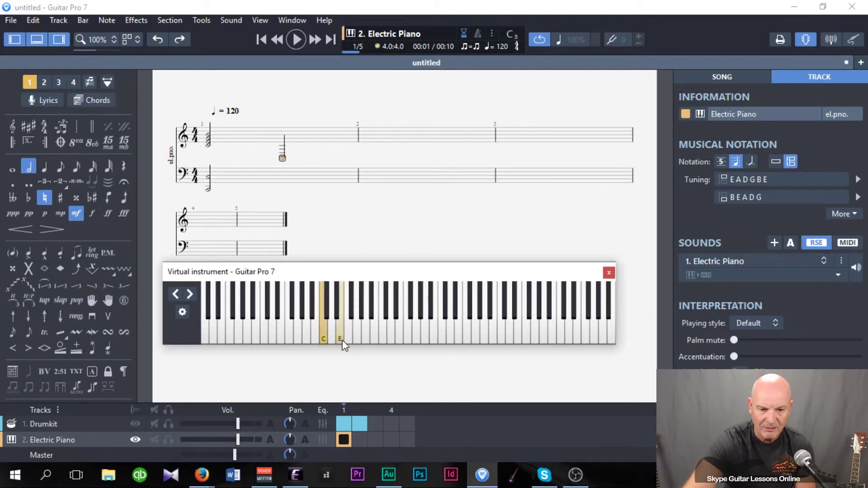
left_click(341, 341)
left_click(358, 342)
left_click(374, 341)
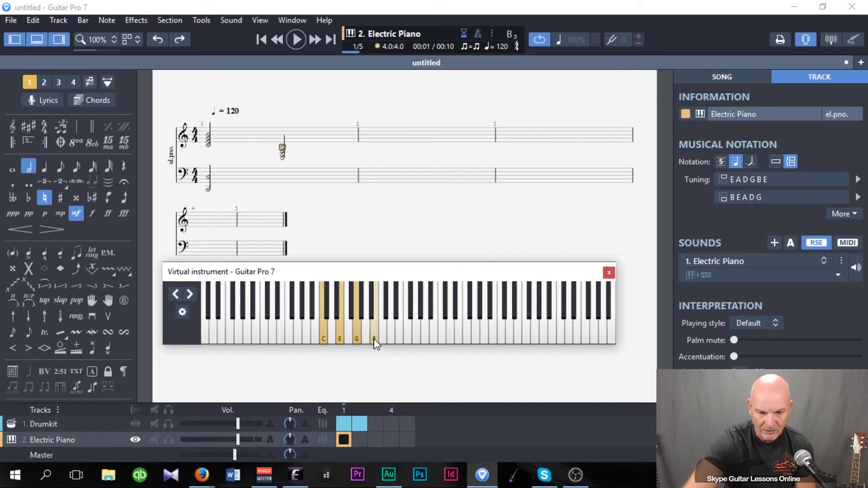
left_click(389, 340)
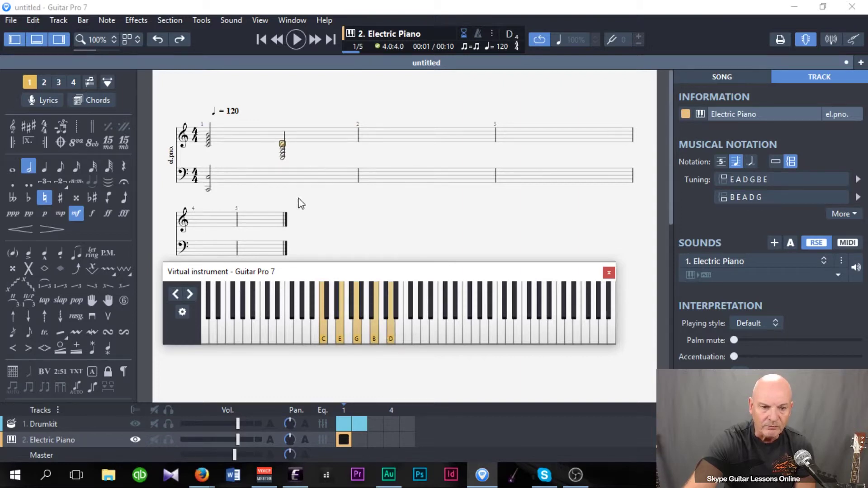
Add a half-note E2 on the bass staff under bar 1's second chord.
left_click(282, 179)
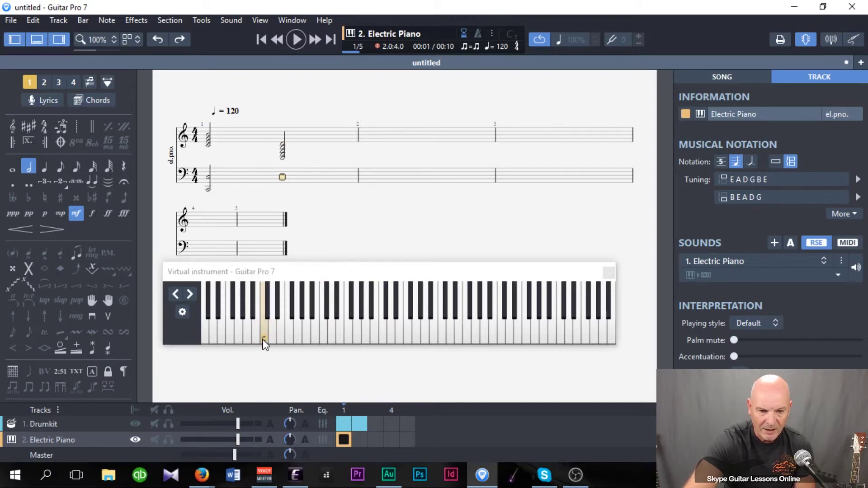
left_click(282, 342)
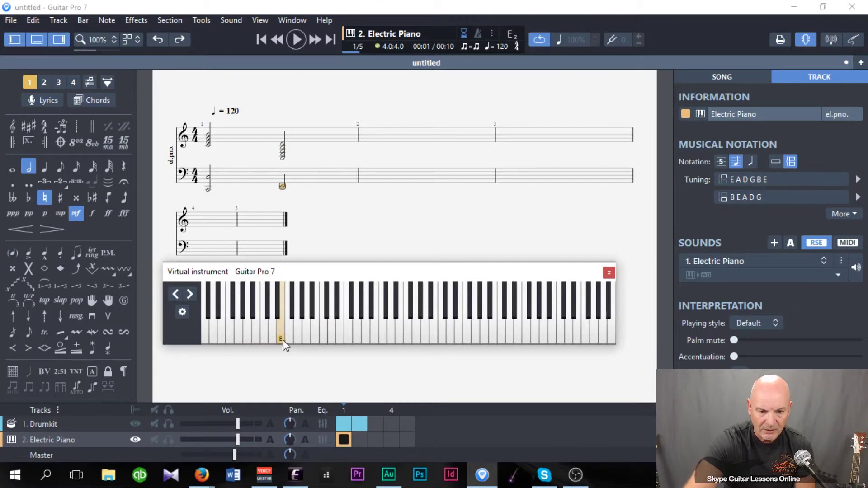
Add a half-note E3 above the E2 in bar 1's second bass-staff chord and play the score back from the beginning.
left_click(340, 342)
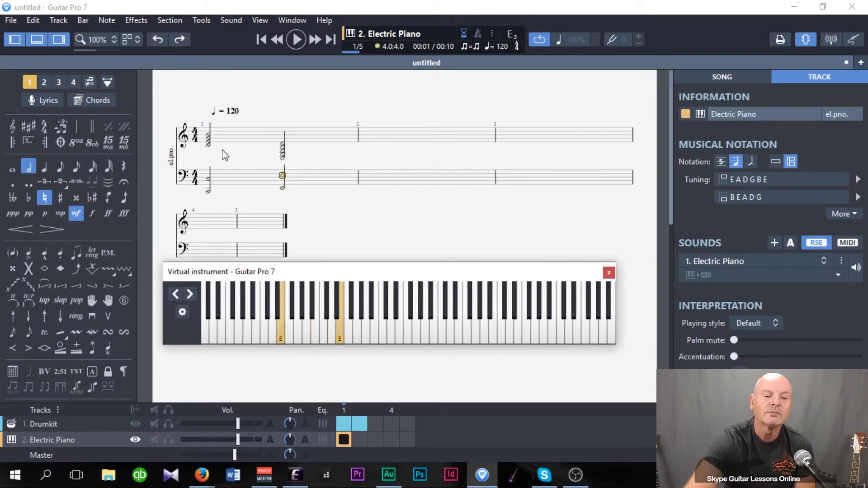
left_click(262, 40)
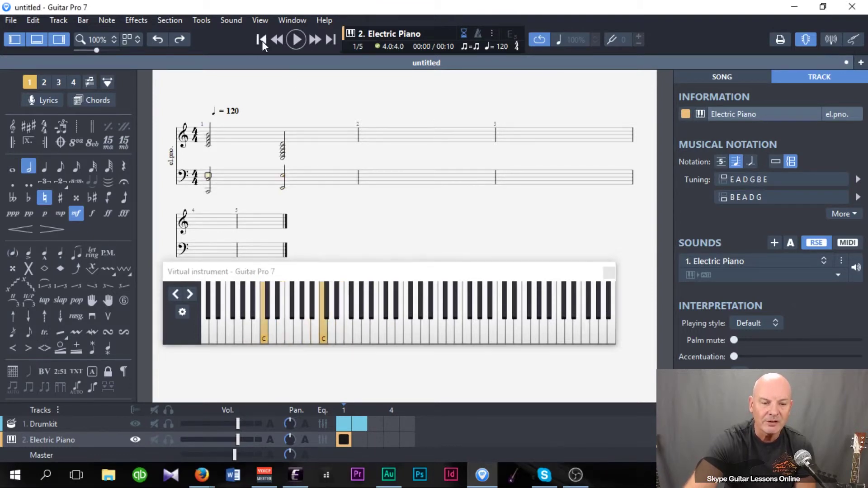
left_click(294, 39)
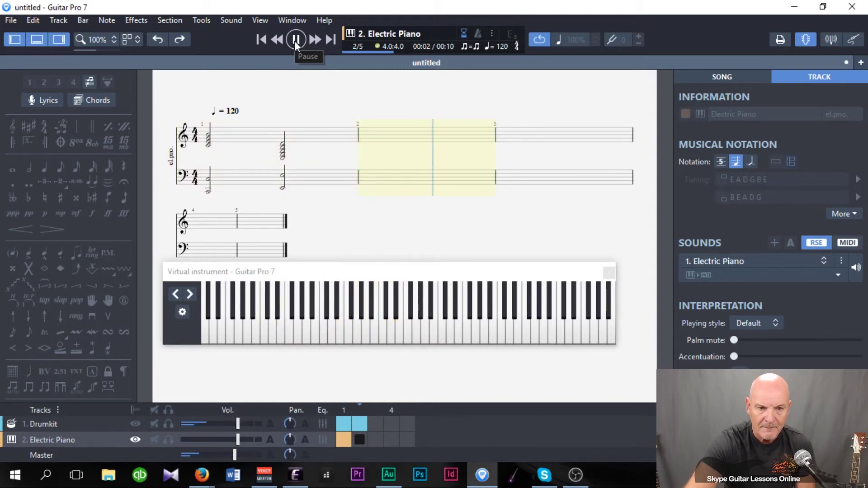
left_click(294, 41)
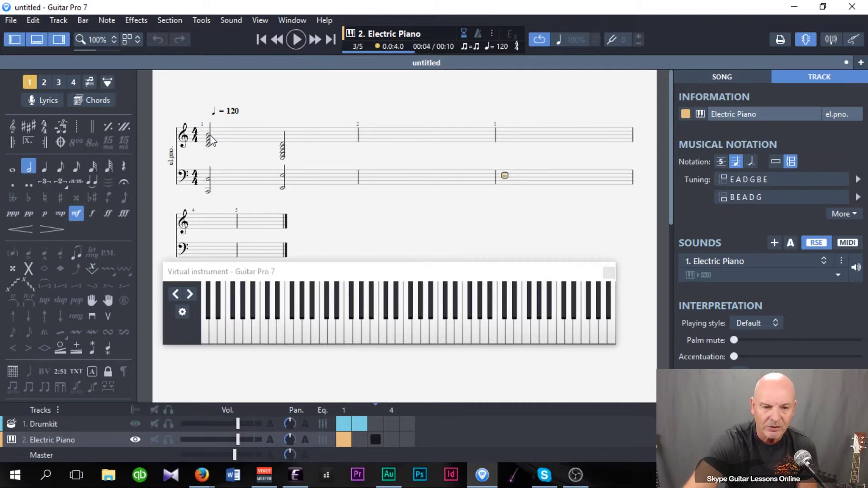
Move the virtual keyboard closer to the staves and compare the keys used by bar 1's two treble-staff chords.
left_click(282, 152)
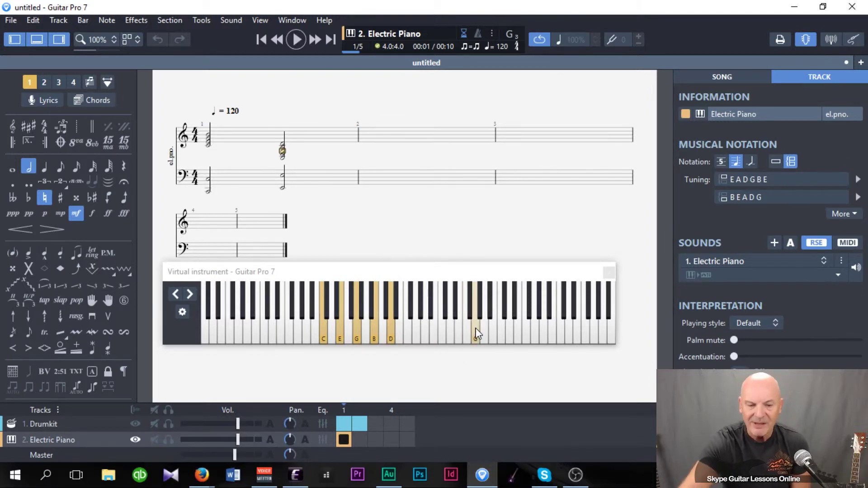
mouse_move(347, 276)
left_mouse_down()
mouse_move(351, 251)
mouse_move(358, 268)
left_mouse_up()
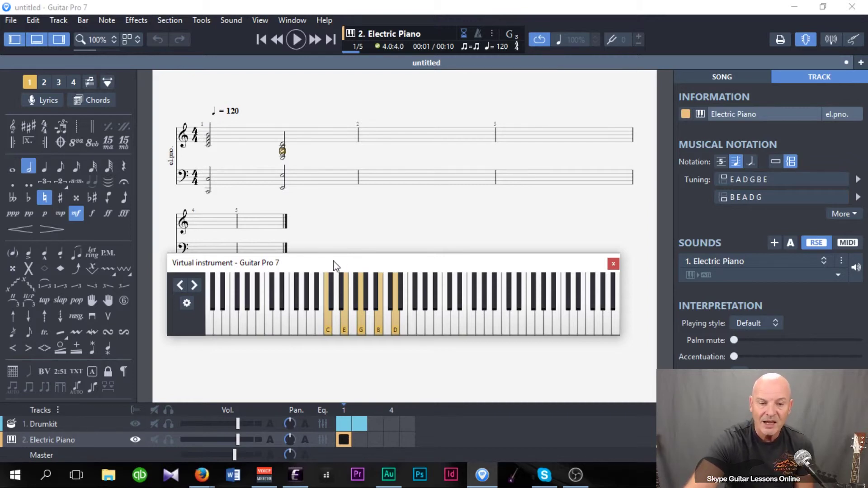
left_click_drag(379, 264, 397, 239)
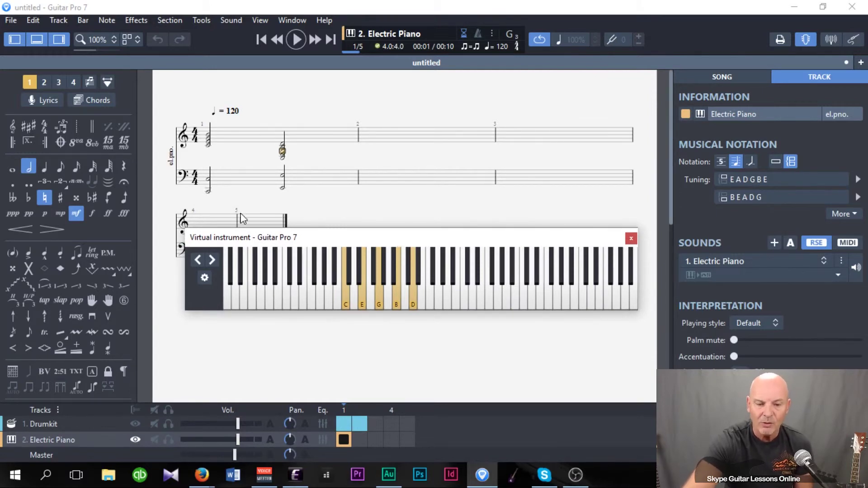
left_click(432, 302)
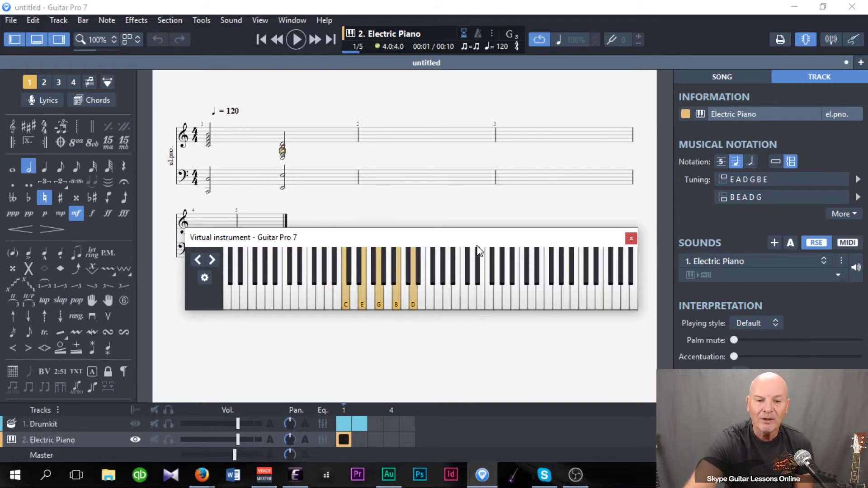
left_click(208, 138)
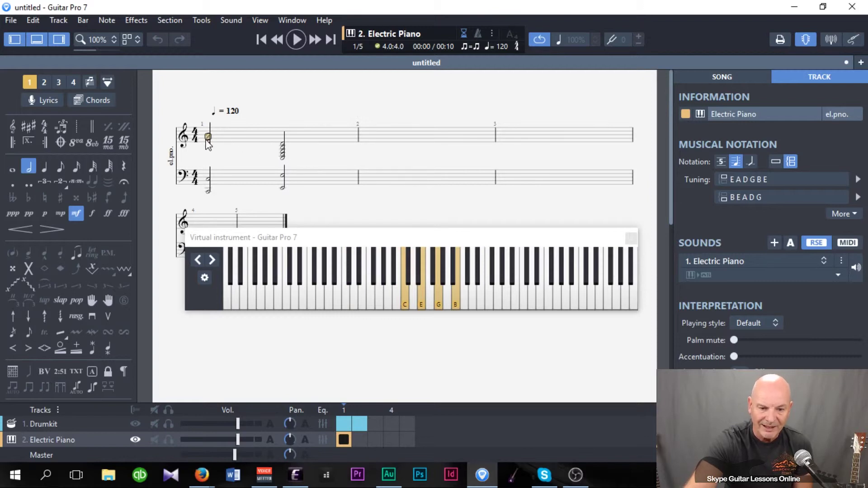
Replace bar 1's second treble-staff chord with the same chord an octave higher: C4, E4, G4, B4 and D5.
left_click(282, 156)
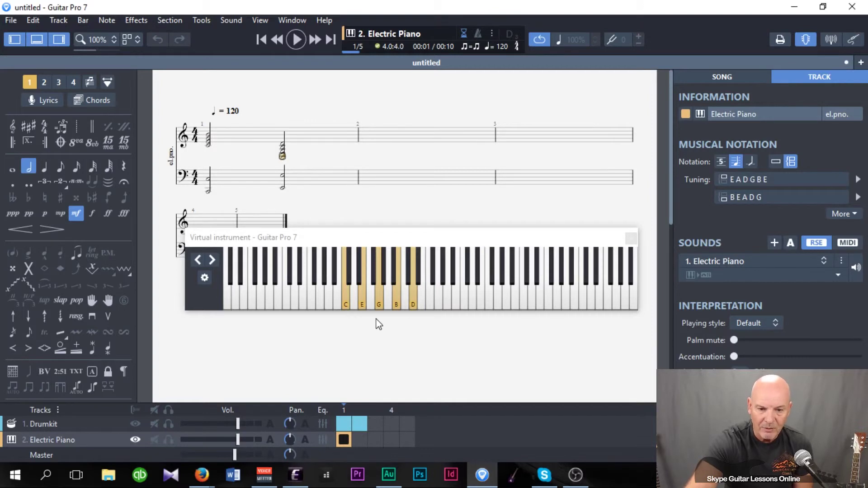
left_click(412, 302)
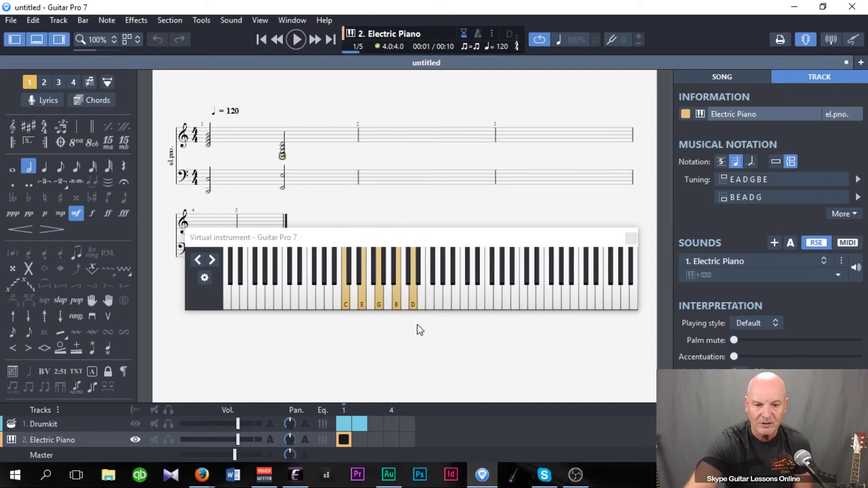
left_click(396, 307)
left_click(379, 304)
left_click(362, 304)
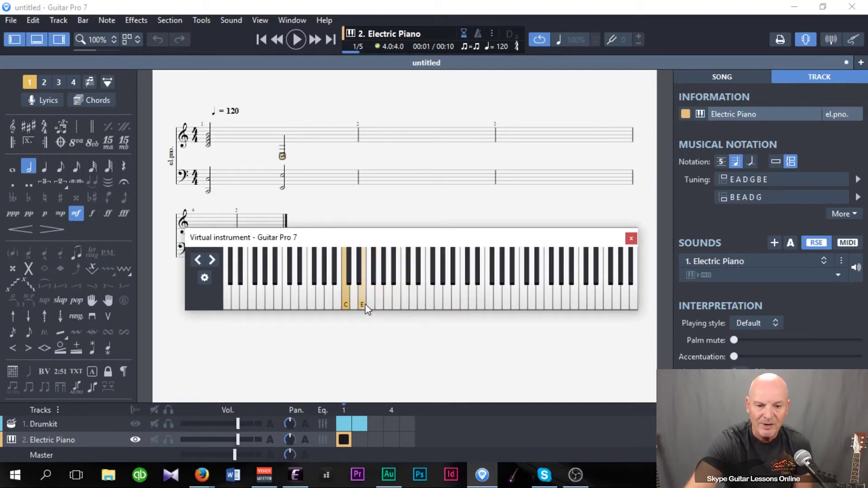
left_click(405, 305)
left_click(421, 304)
left_click(438, 304)
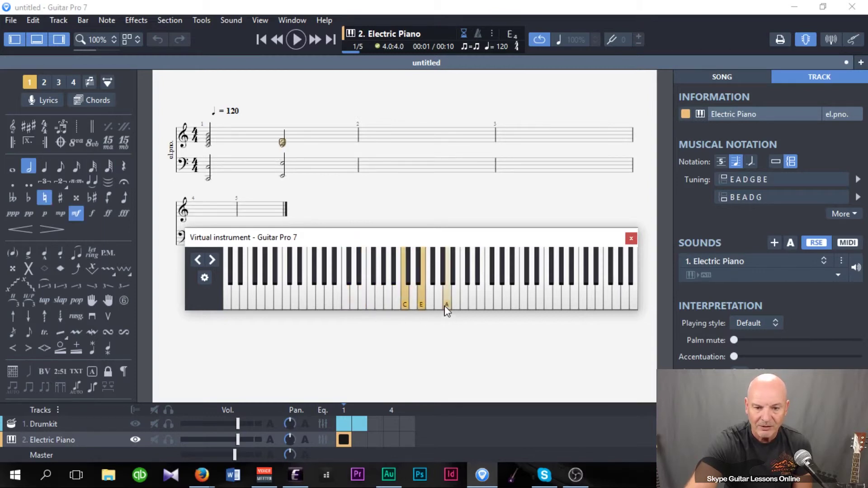
left_click(456, 304)
left_click(472, 305)
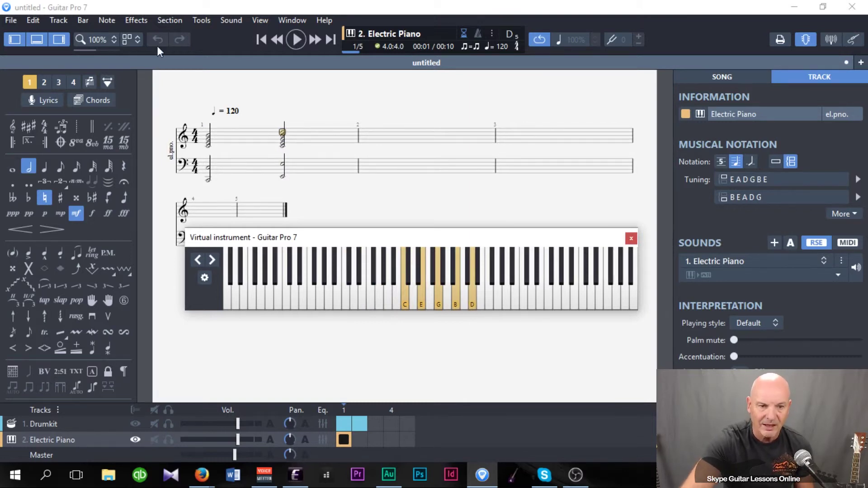
key("Right")
key("Right")
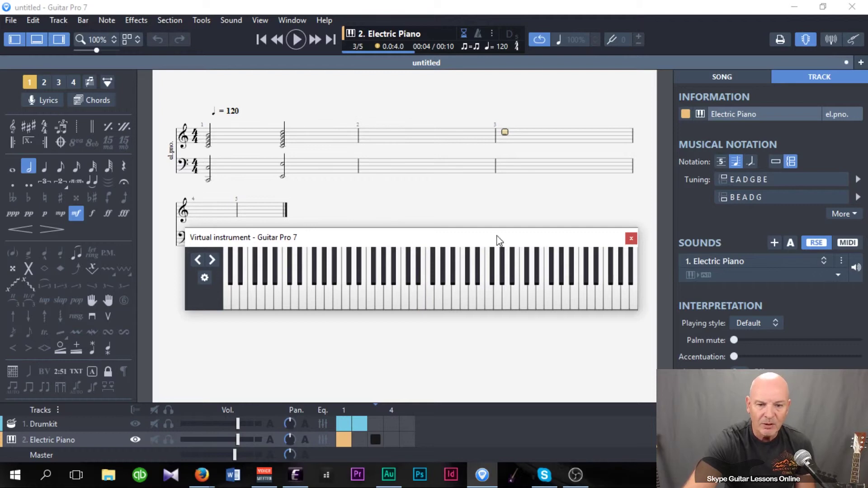
Close the virtual keyboard and add a stringed Electric Guitar track with the Overdrive sound and standard tuning.
left_click(631, 239)
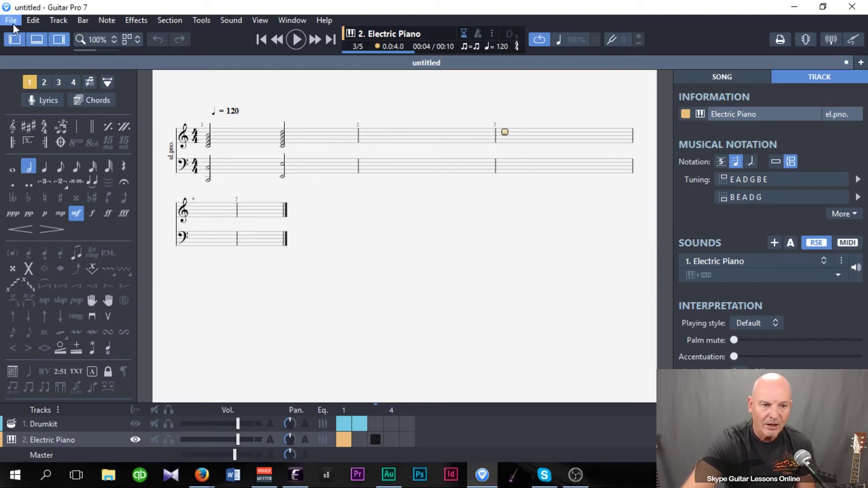
left_click(10, 20)
mouse_move(50, 20)
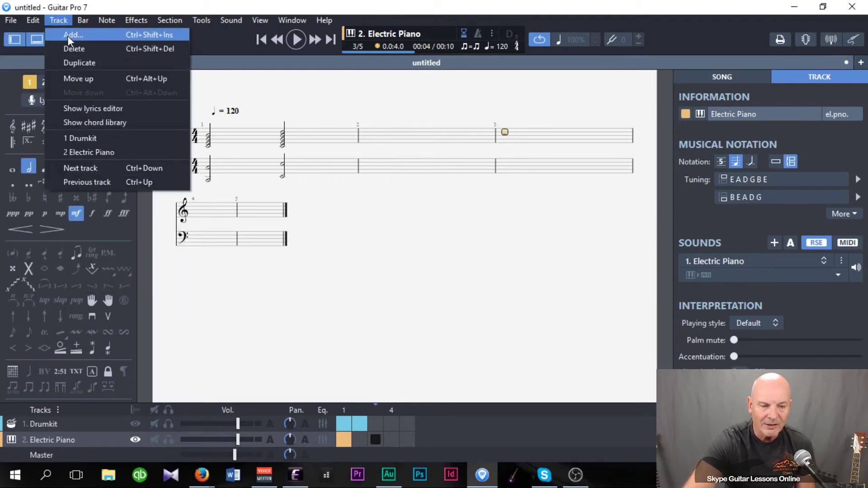
left_click(67, 37)
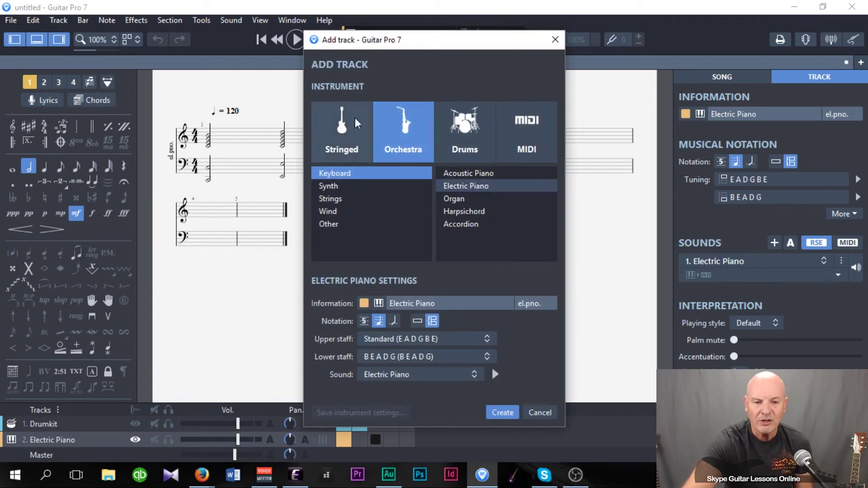
left_click(342, 138)
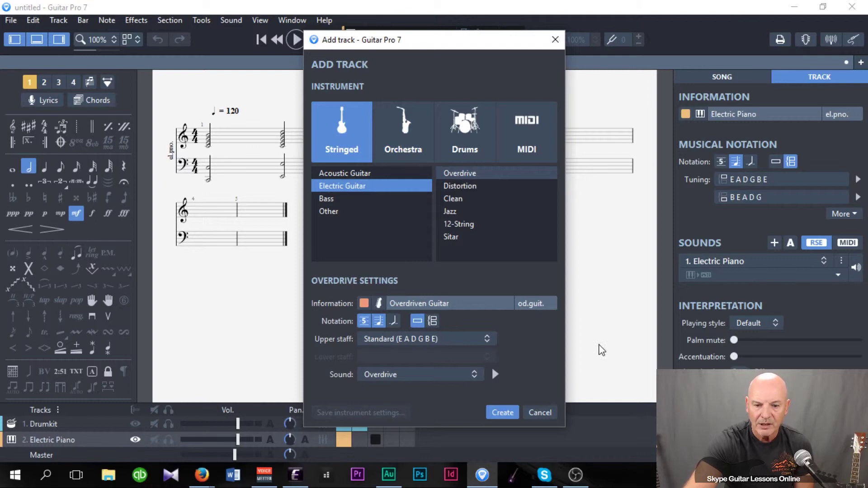
left_click(502, 412)
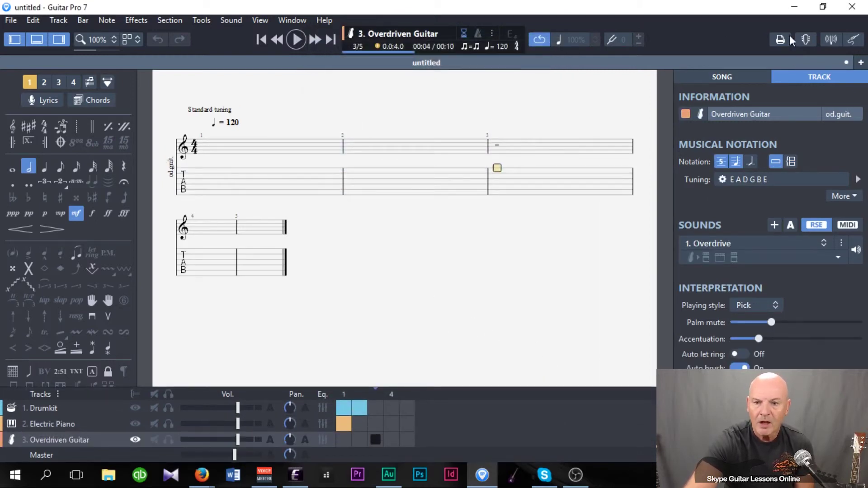
Show the virtual fretboard and enter eighth notes at frets 1, 3 and 5 of the low E string from bar 1's start.
left_click(805, 40)
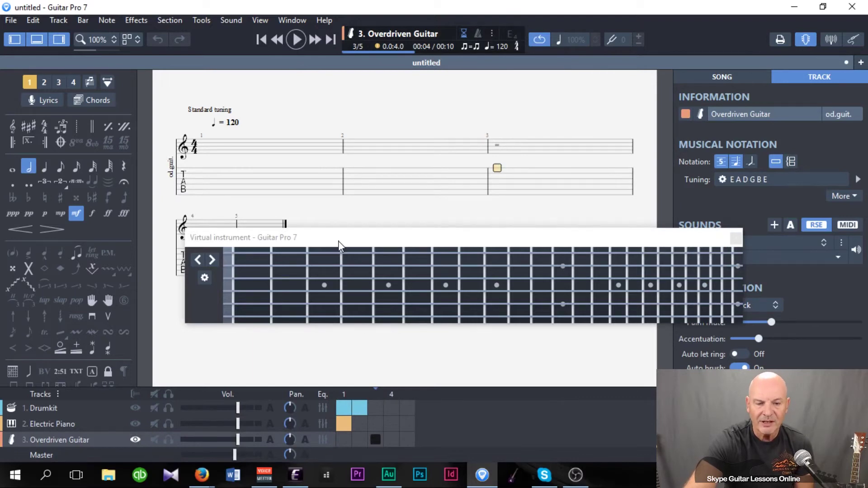
left_click_drag(345, 236, 304, 234)
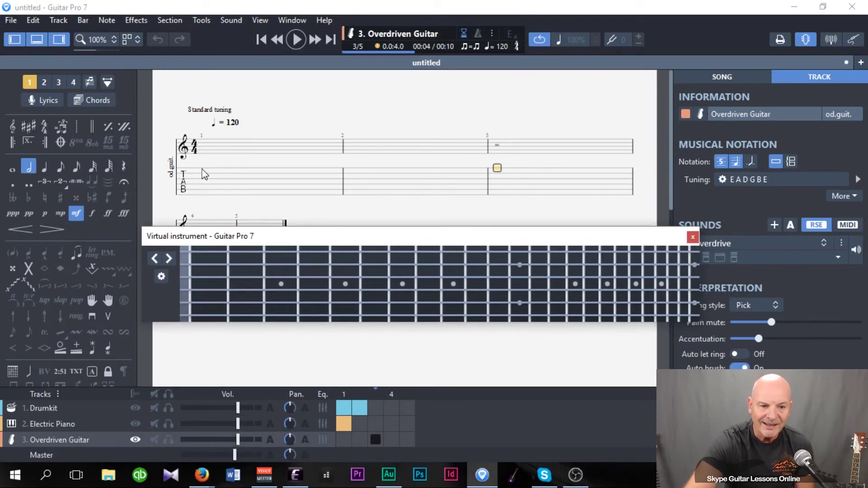
left_click(226, 154)
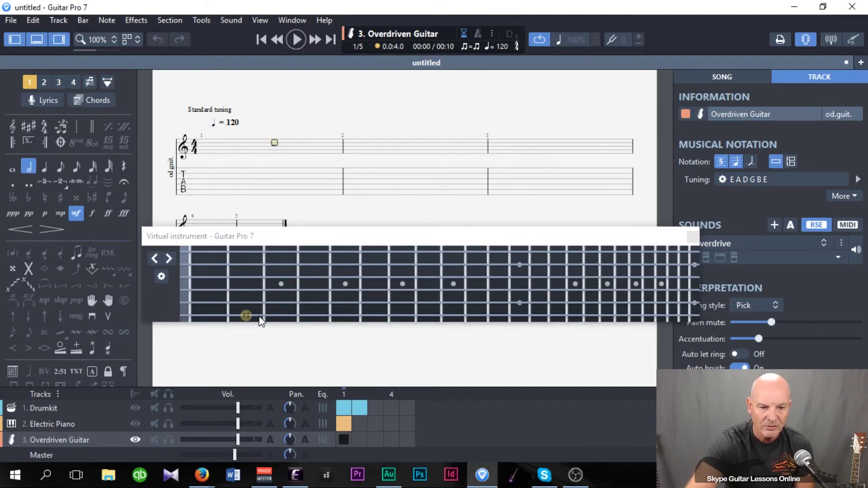
left_click(221, 319)
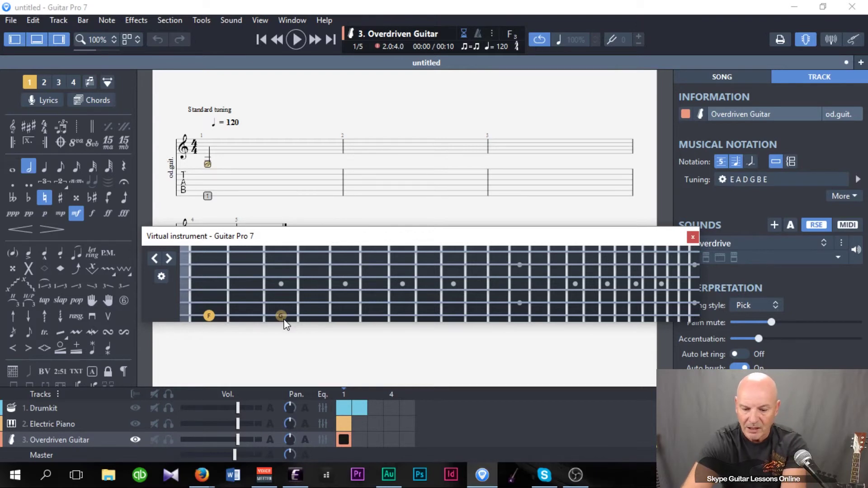
left_click(59, 169)
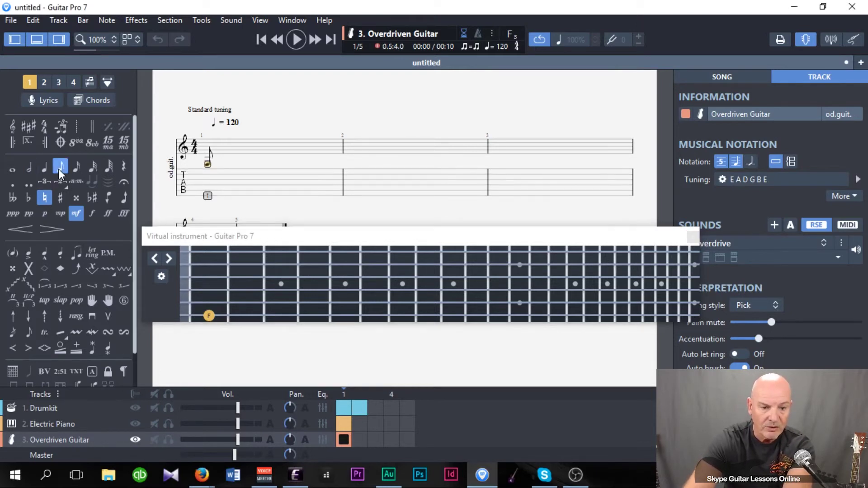
left_click(280, 316)
left_click(345, 316)
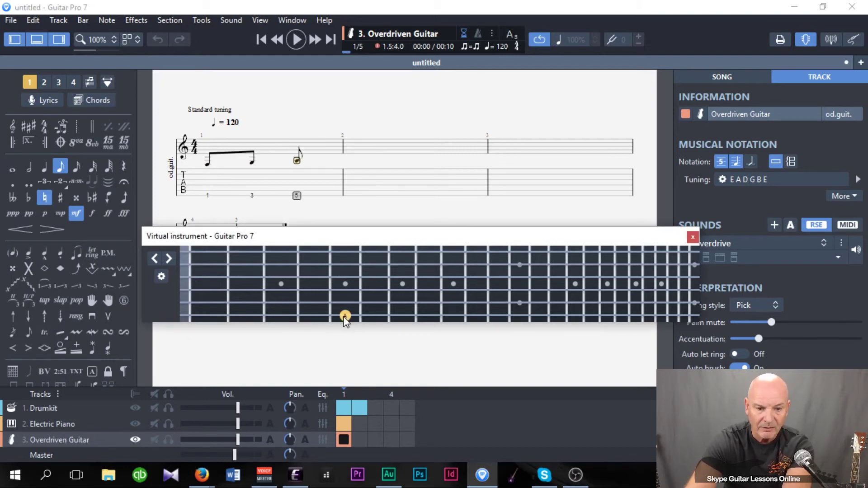
Complete bar 1 with eighth notes at frets 1, 3 and 5 of the A string and frets 2 and 3 of the D string.
left_click(210, 305)
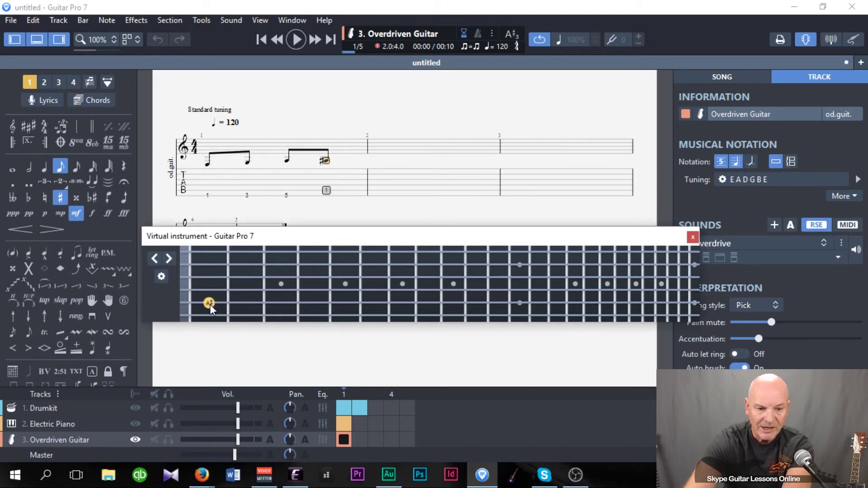
left_click(276, 304)
left_click(341, 305)
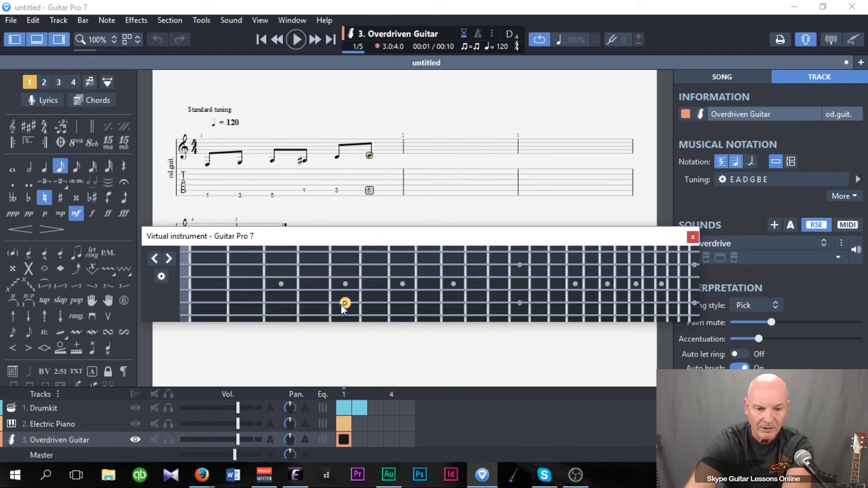
left_click(251, 287)
left_click(277, 289)
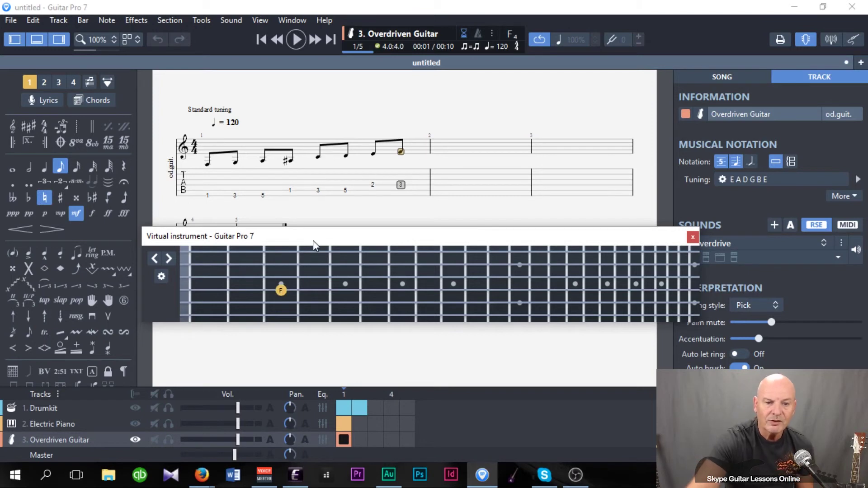
Move the fretboard clear of the tablature and add fret 3 on the A and D strings to bar 1's first note.
left_click_drag(313, 240, 308, 316)
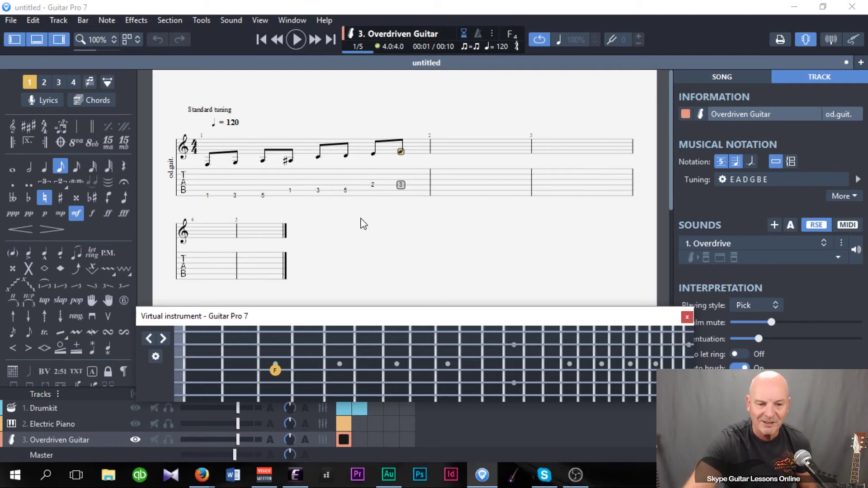
mouse_move(379, 315)
left_mouse_down()
mouse_move(368, 218)
mouse_move(382, 239)
left_mouse_up()
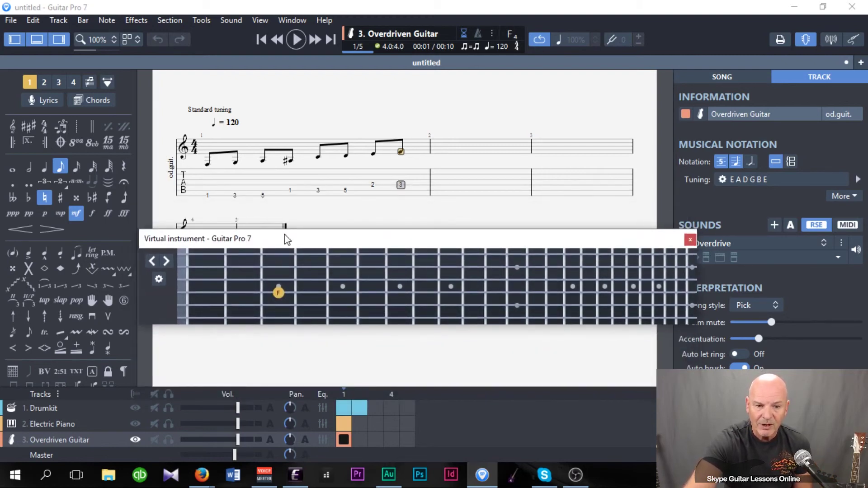
left_click_drag(304, 244, 299, 238)
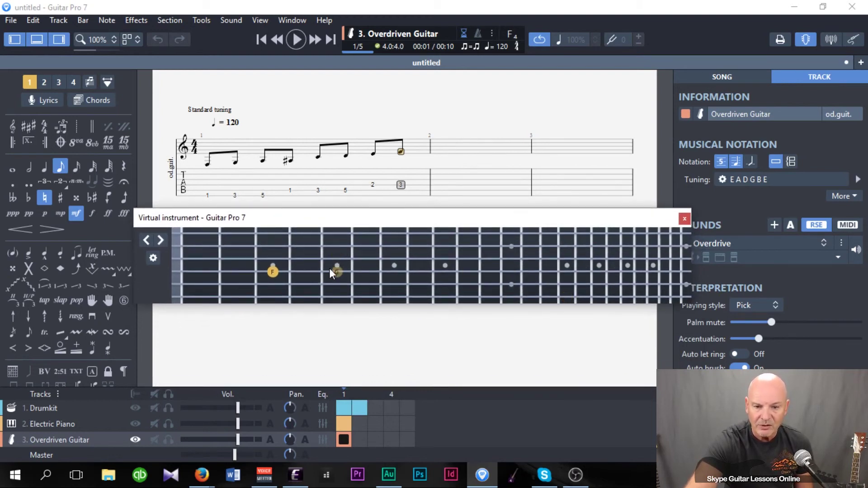
left_click_drag(332, 221, 334, 282)
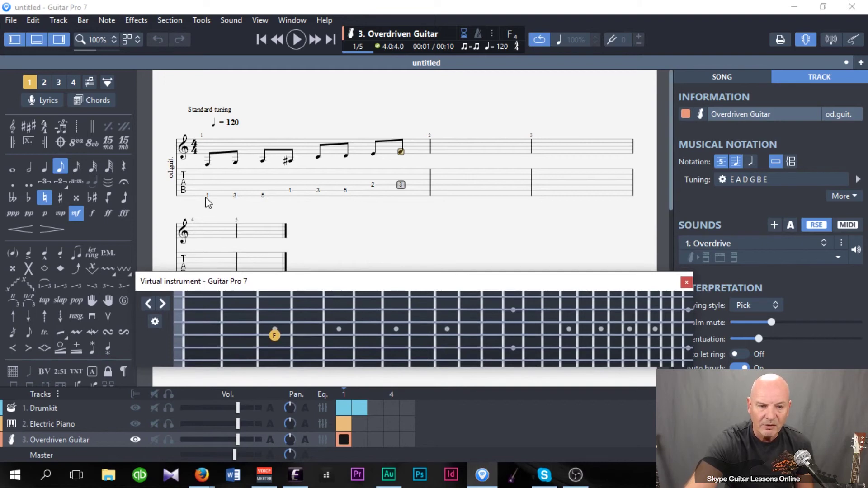
left_click(207, 165)
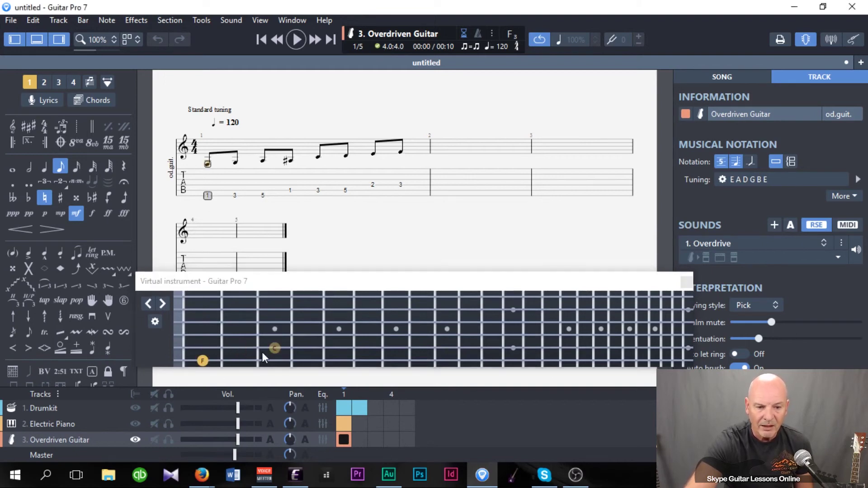
left_click(274, 348)
left_click(274, 335)
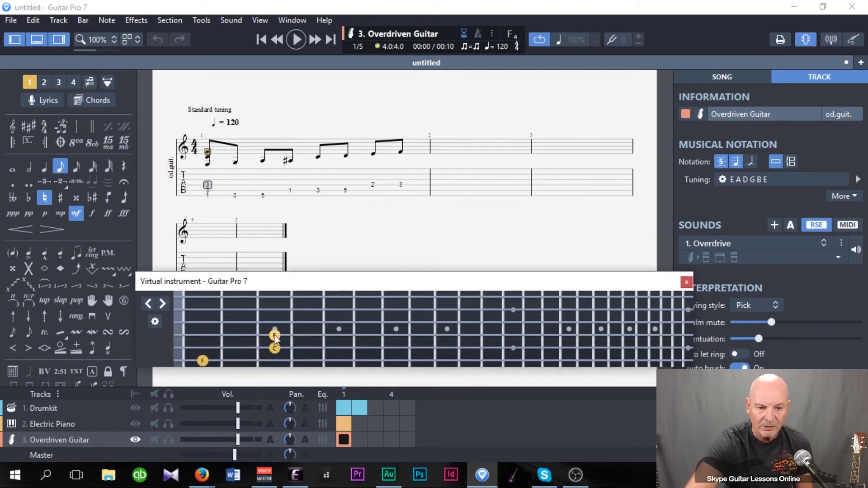
Add G-string fret 2 and fret 1 on the B and high E strings to bar 1's first chord, and change B and high E to open.
left_click(250, 321)
left_click(210, 307)
left_click(210, 296)
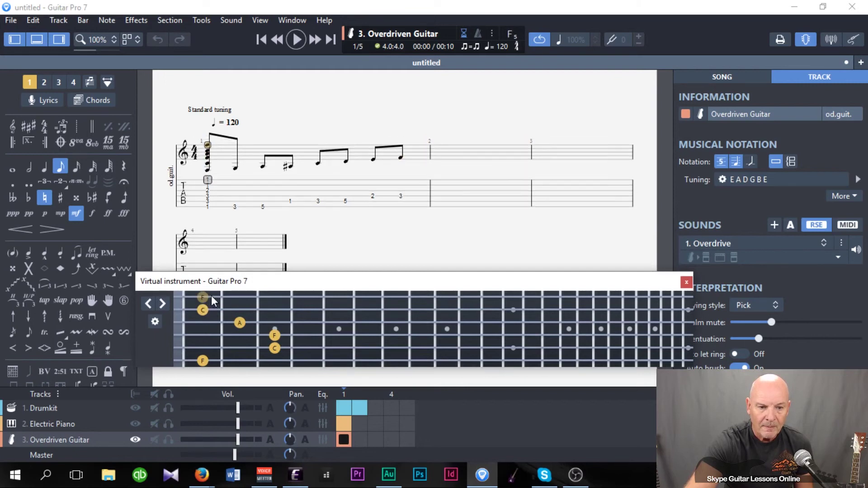
left_click(175, 297)
left_click(177, 310)
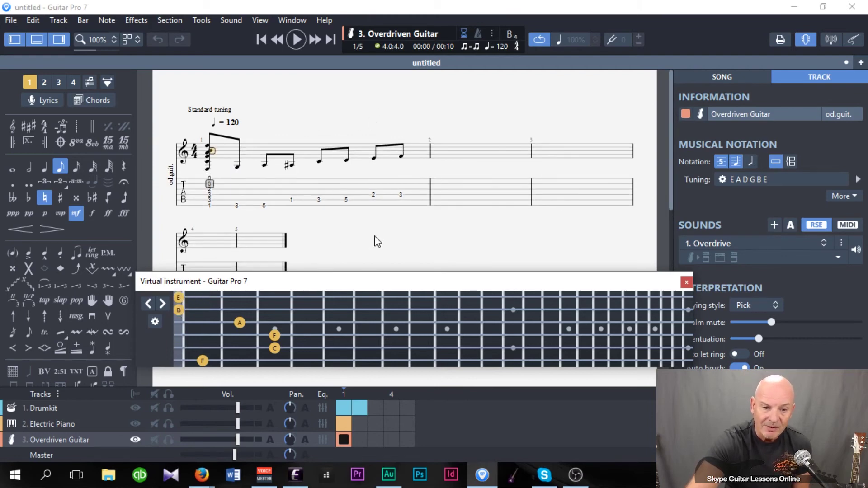
left_click_drag(304, 285, 305, 217)
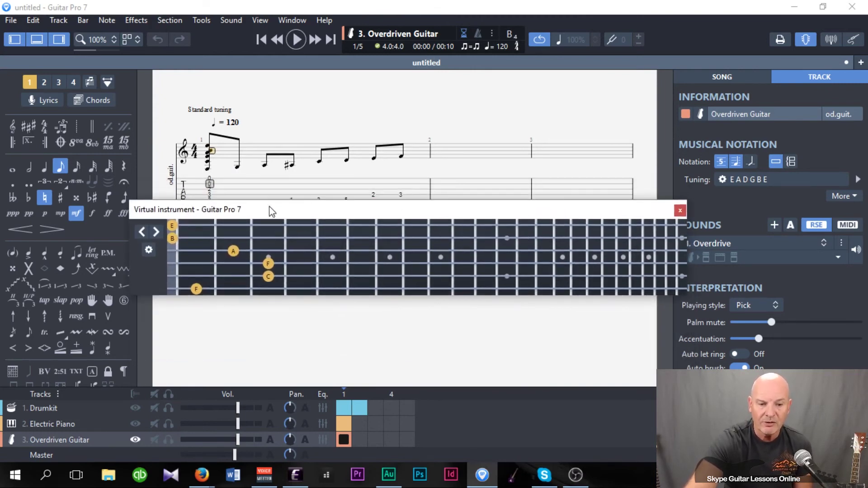
left_click_drag(403, 210, 396, 252)
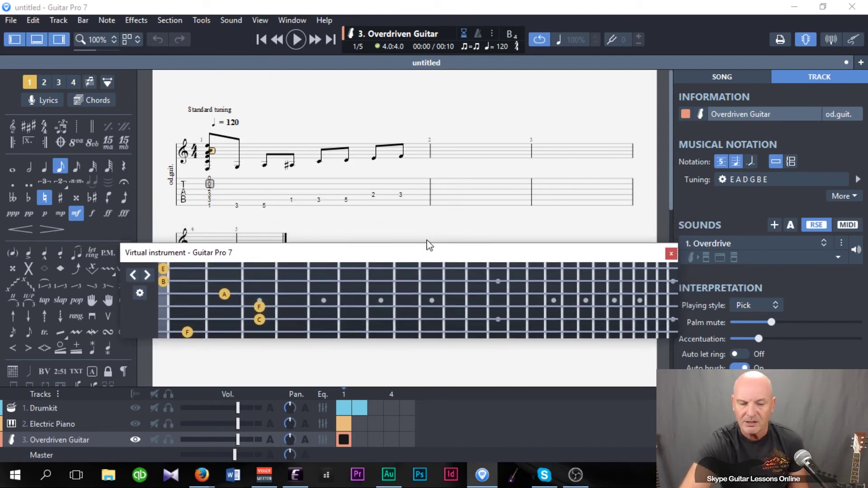
left_click_drag(419, 257, 420, 229)
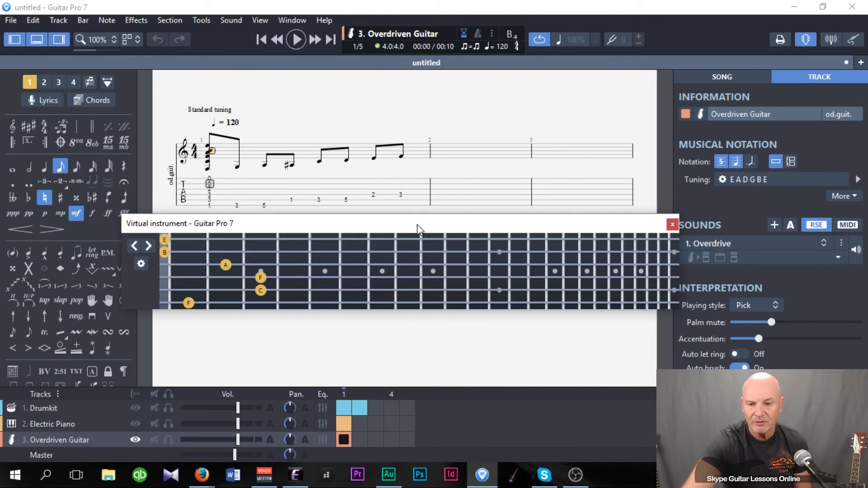
mouse_move(418, 227)
left_mouse_down()
mouse_move(421, 252)
mouse_move(422, 234)
left_mouse_up()
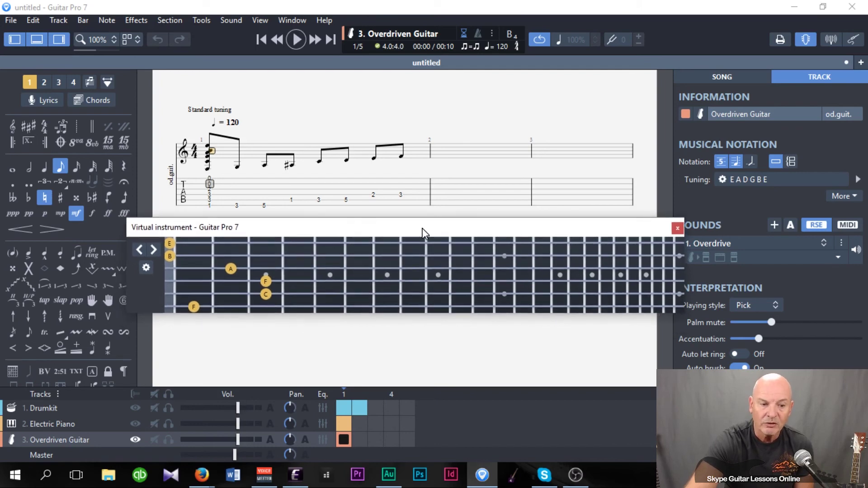
left_click_drag(354, 236, 351, 264)
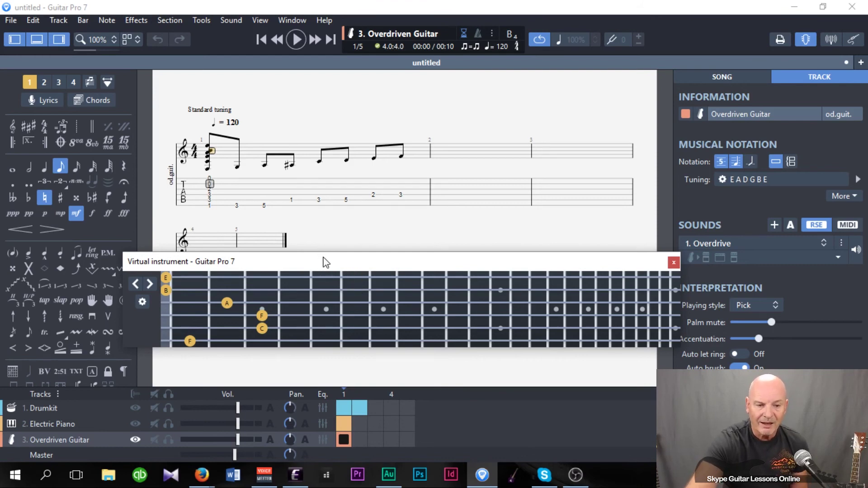
left_click_drag(324, 262, 326, 217)
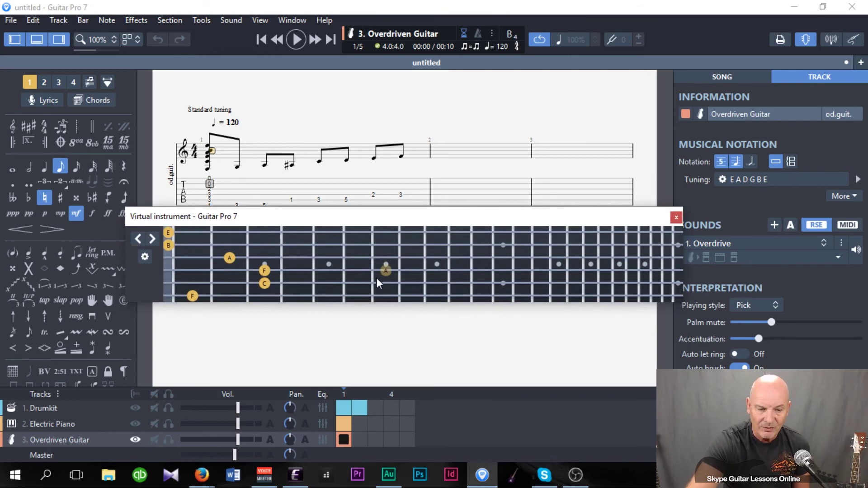